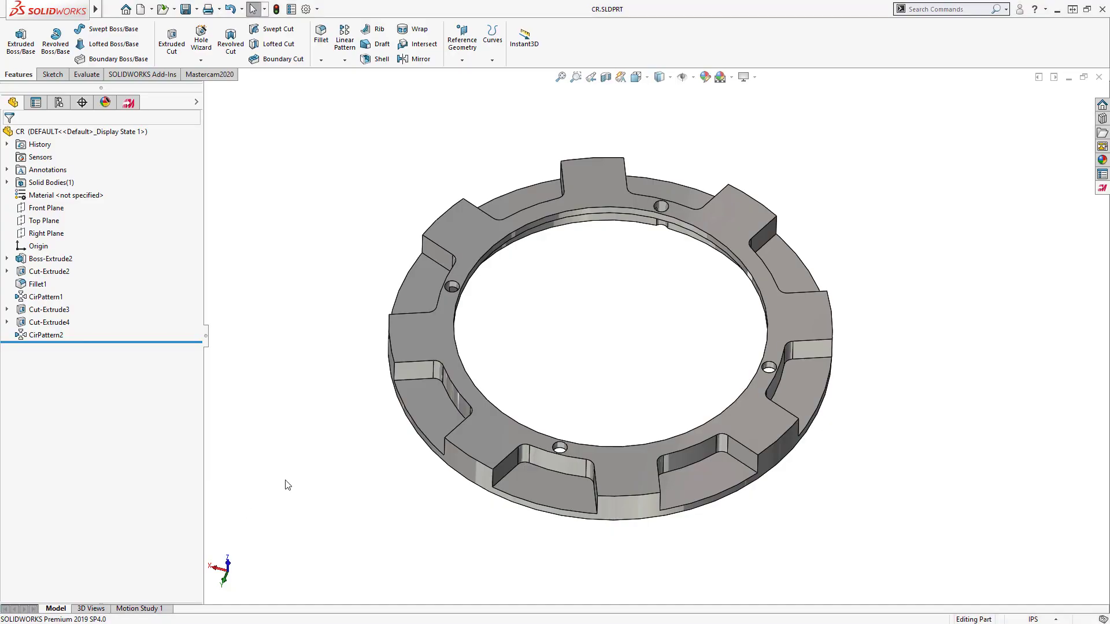
{"action": "middle_click_drag", "start_coordinate": [671, 359], "coordinate": [707, 366]}
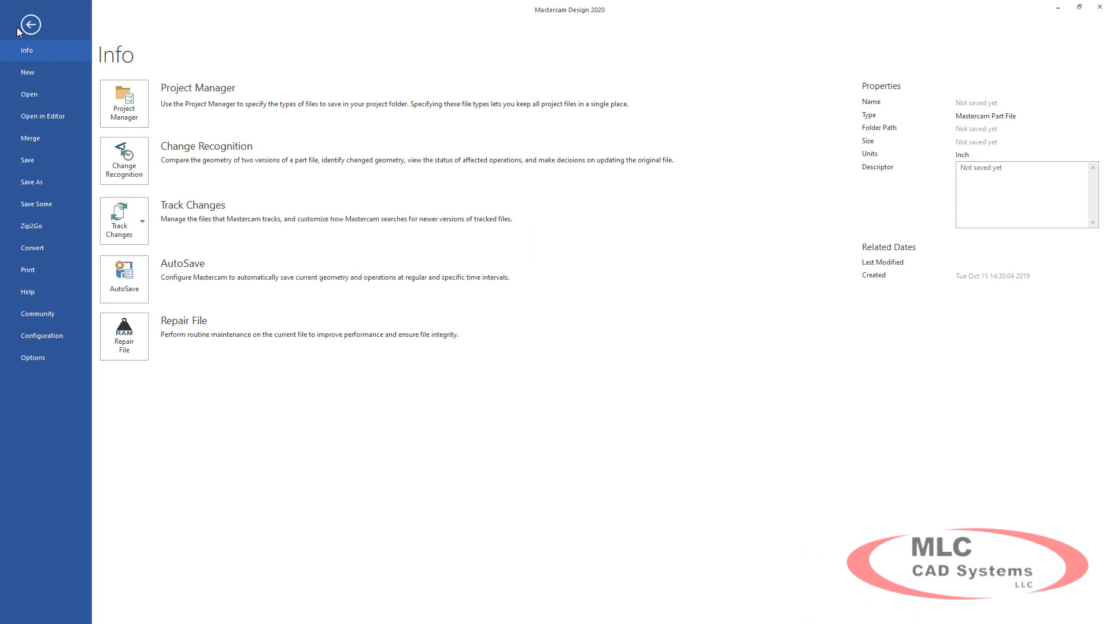
Open the recent SOLIDWORKS part CR.SLDPRT.
{"action": "left_click", "coordinate": [34, 96]}
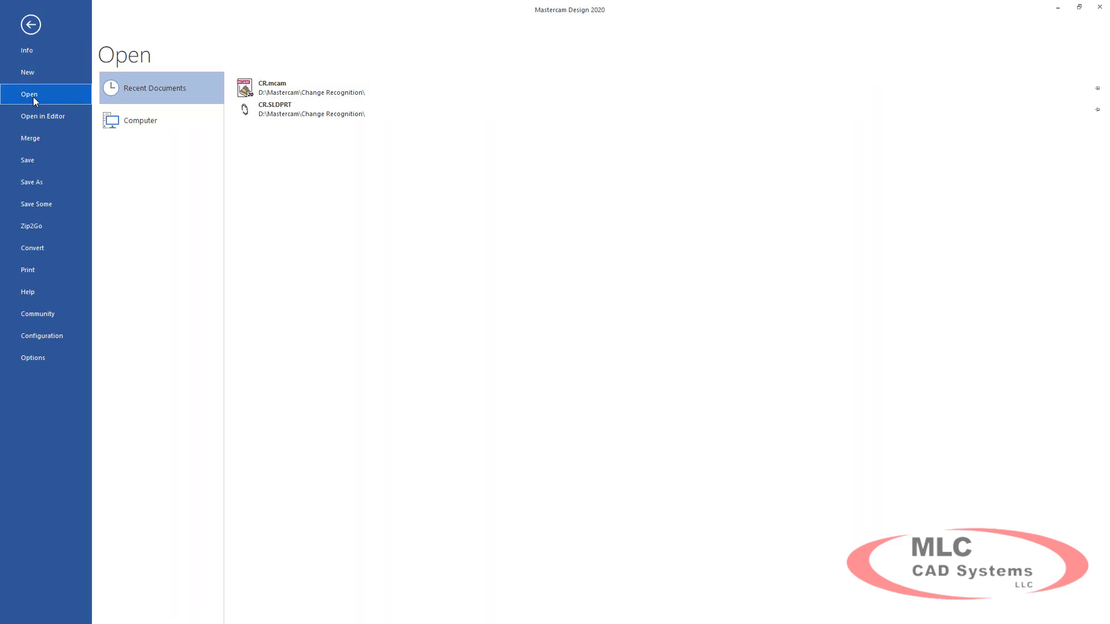
{"action": "left_click", "coordinate": [271, 115]}
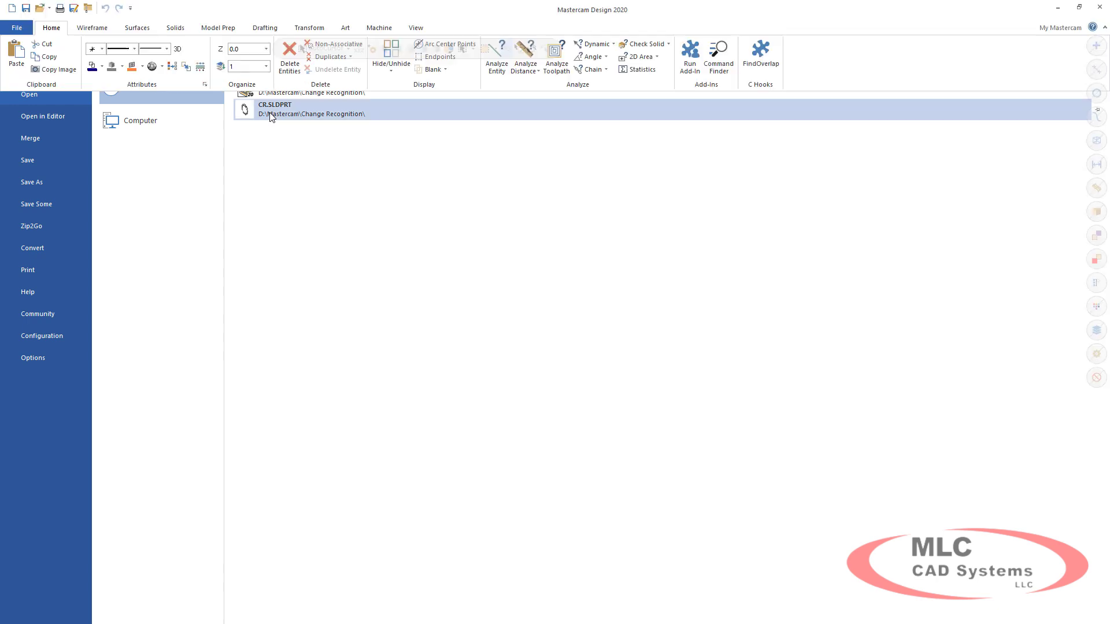
Set up cylindrical stock along the Z axis, sized with a bounding box around the solid ring.
{"action": "double_click", "coordinate": [60, 199]}
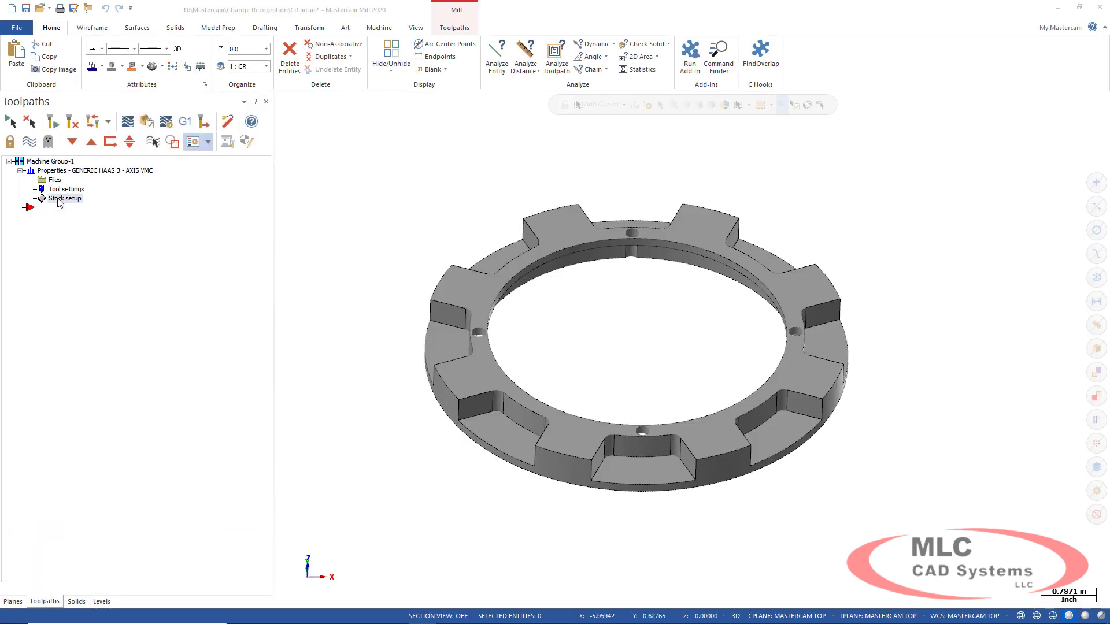
{"action": "left_click", "coordinate": [52, 236]}
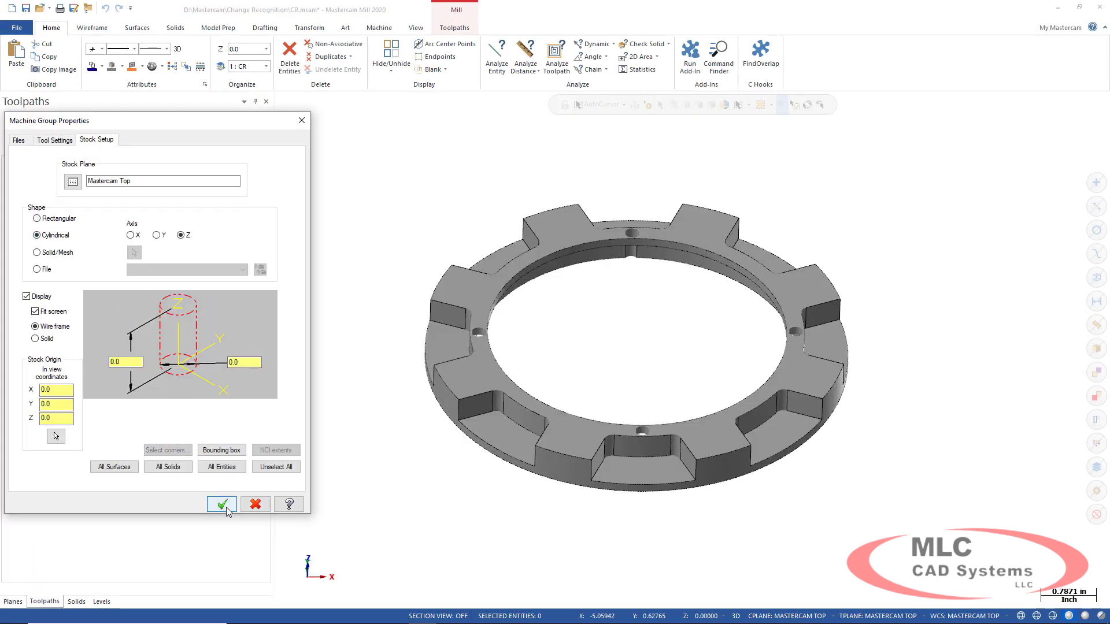
{"action": "left_click", "coordinate": [206, 451]}
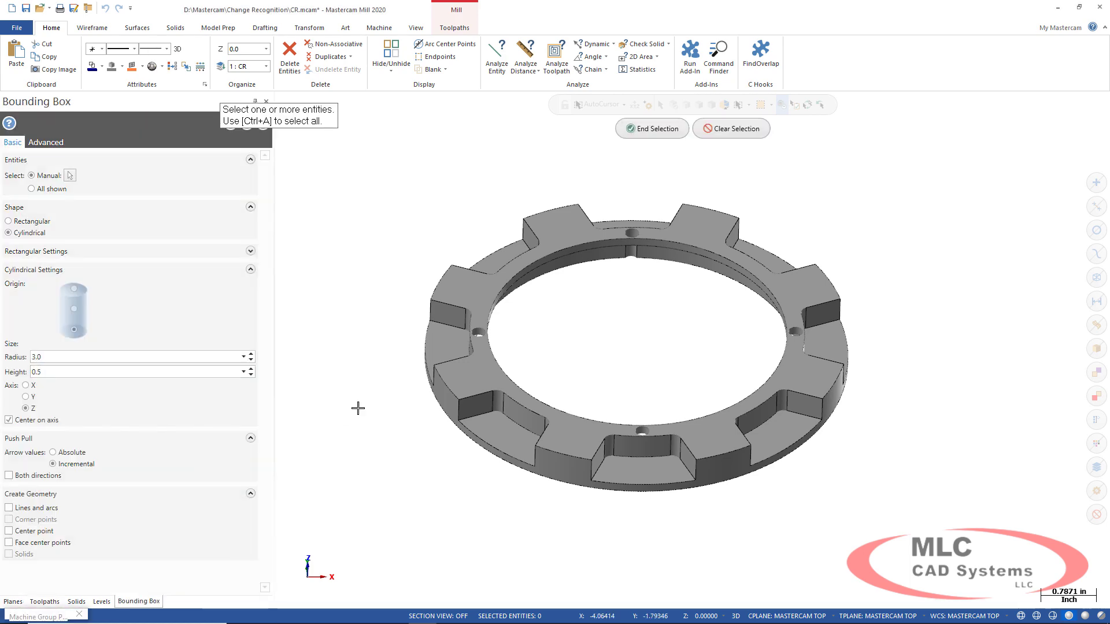
{"action": "left_click", "coordinate": [532, 214]}
{"action": "left_click", "coordinate": [656, 129]}
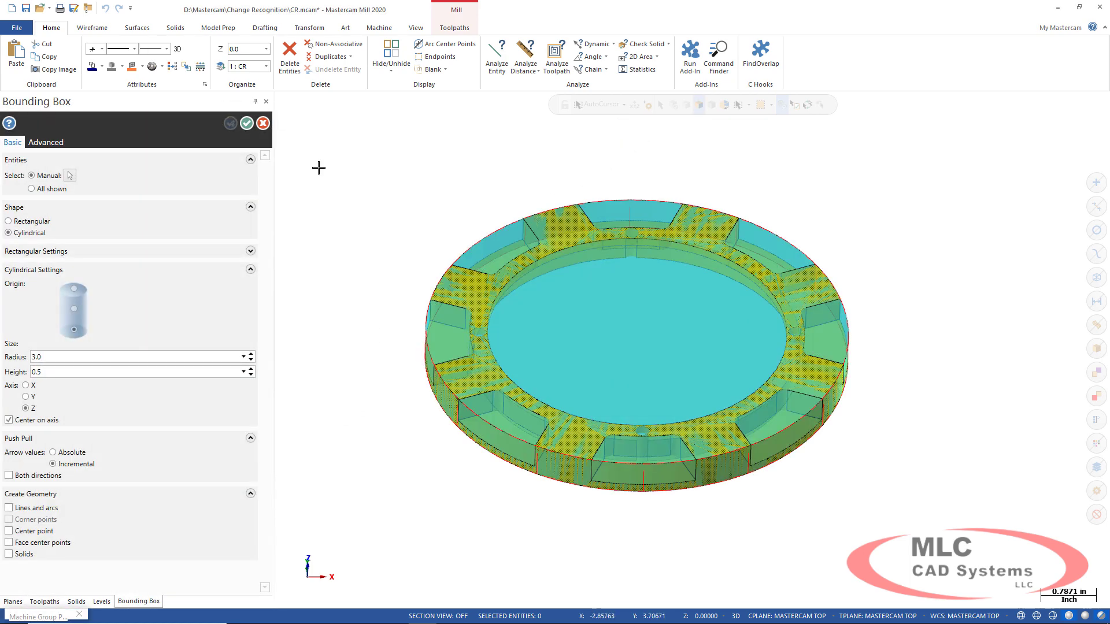
{"action": "left_click", "coordinate": [247, 123]}
{"action": "key", "text": "Return"}
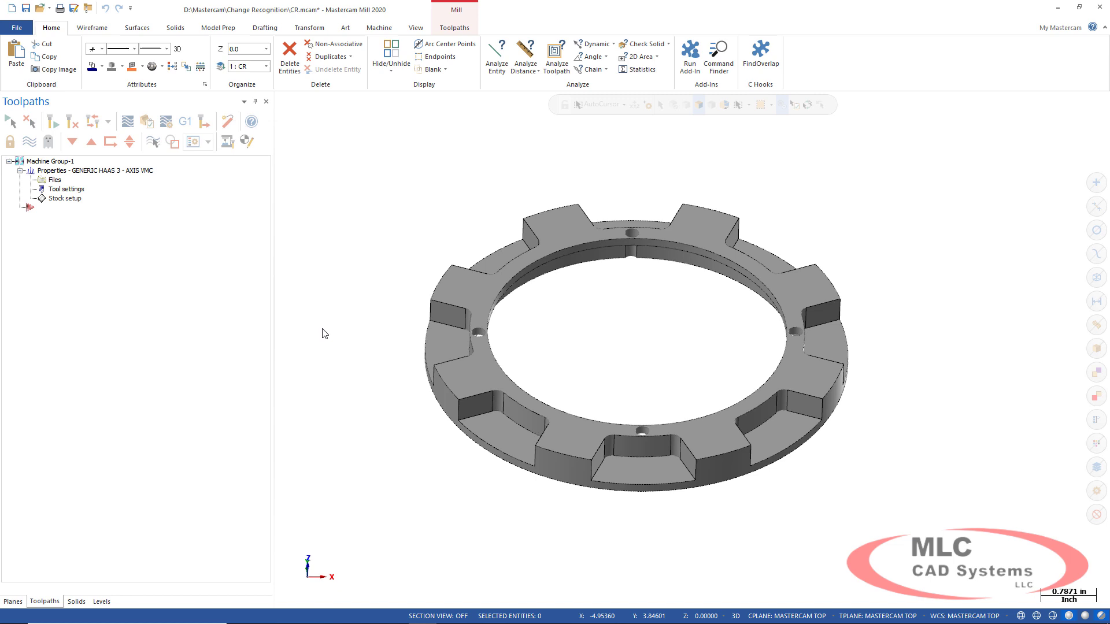
Start a 2D Dynamic Mill toolpath and chain the floor faces of all eight outer pockets as machining regions.
{"action": "left_click", "coordinate": [453, 29]}
{"action": "left_click", "coordinate": [109, 55]}
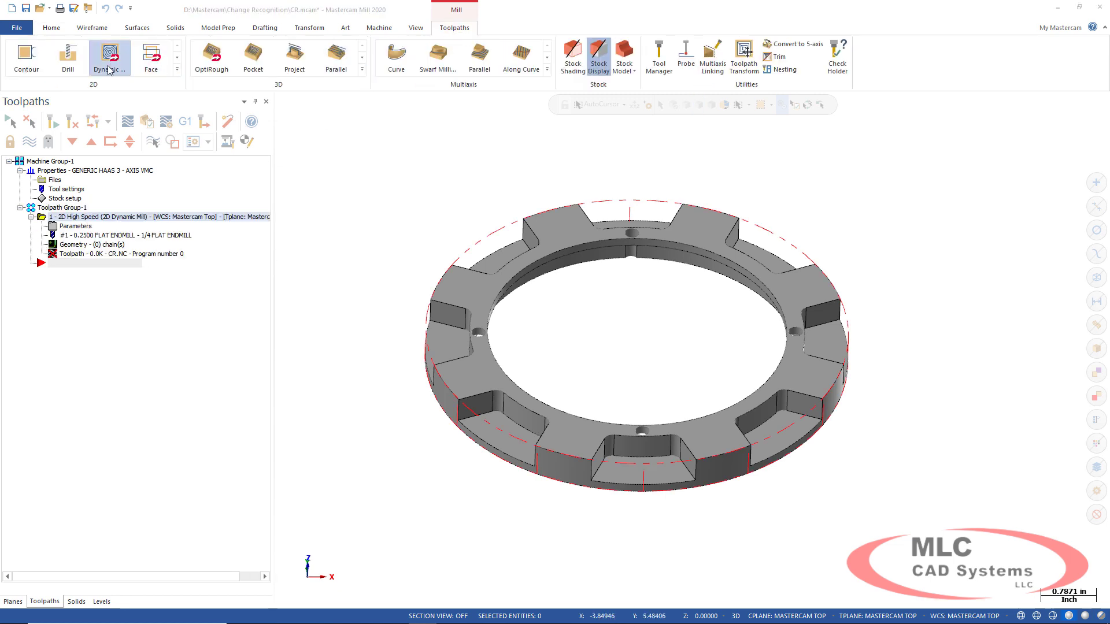
{"action": "left_click", "coordinate": [235, 101]}
{"action": "middle_click_drag", "start_coordinate": [377, 198], "coordinate": [394, 287]}
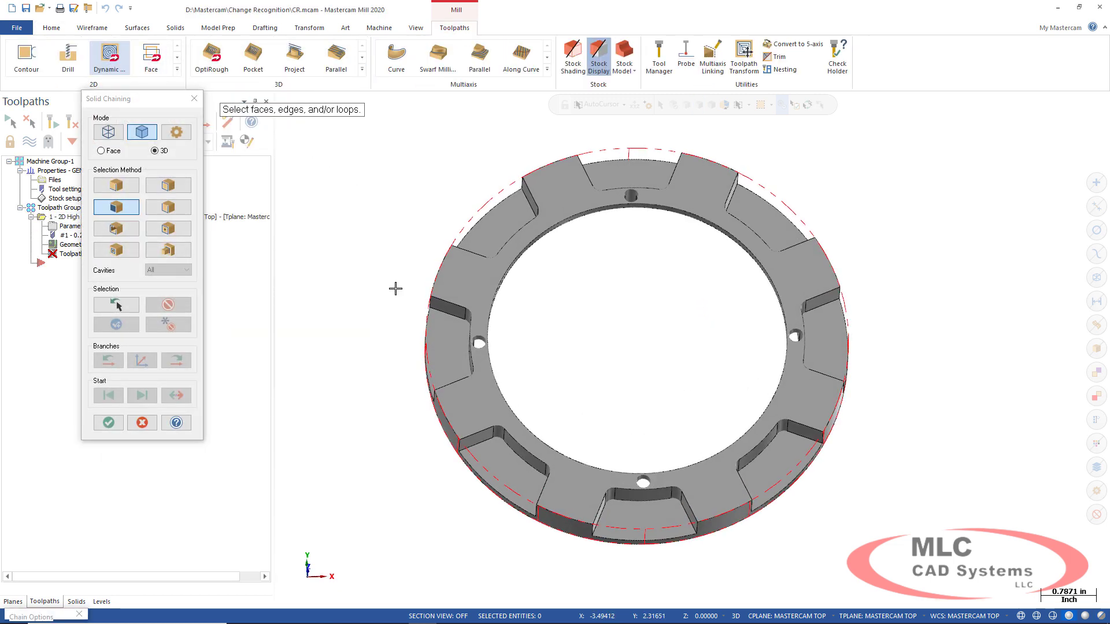
{"action": "left_click", "coordinate": [449, 350]}
{"action": "left_click", "coordinate": [495, 228]}
{"action": "left_click", "coordinate": [631, 173]}
{"action": "left_click", "coordinate": [766, 223]}
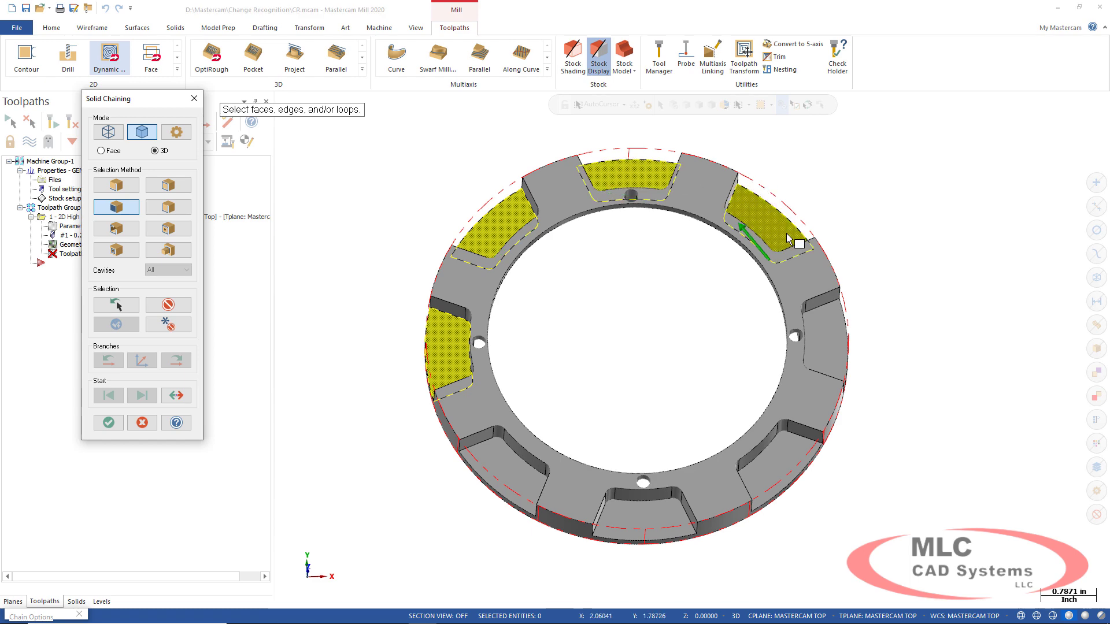
{"action": "left_click", "coordinate": [824, 344]}
{"action": "left_click", "coordinate": [777, 474]}
{"action": "left_click", "coordinate": [670, 511]}
{"action": "left_click", "coordinate": [509, 474]}
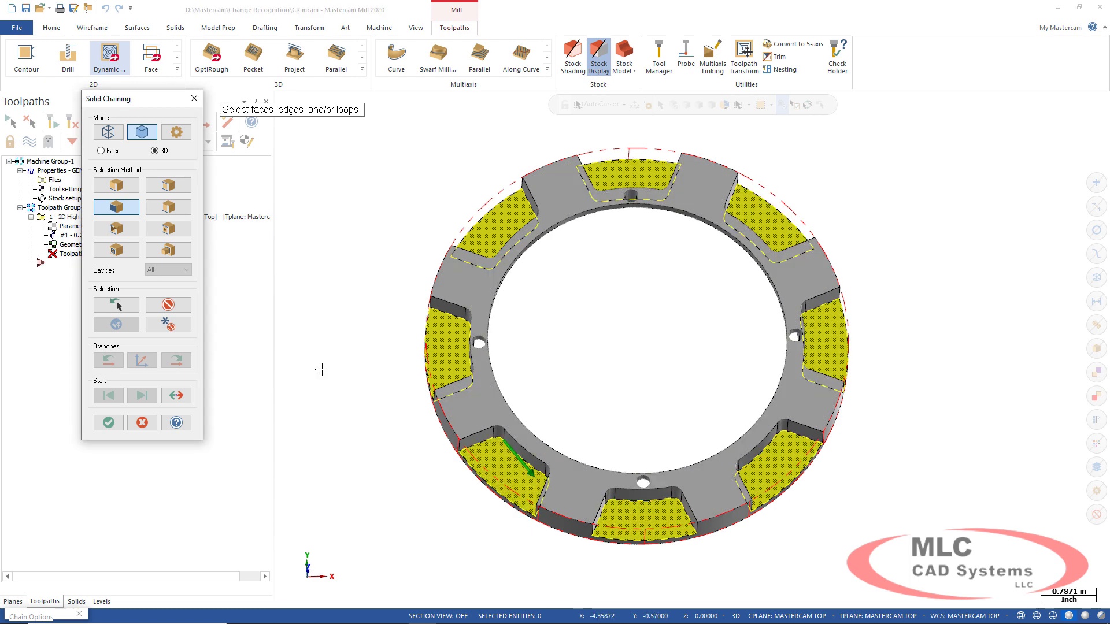
{"action": "left_click", "coordinate": [108, 423]}
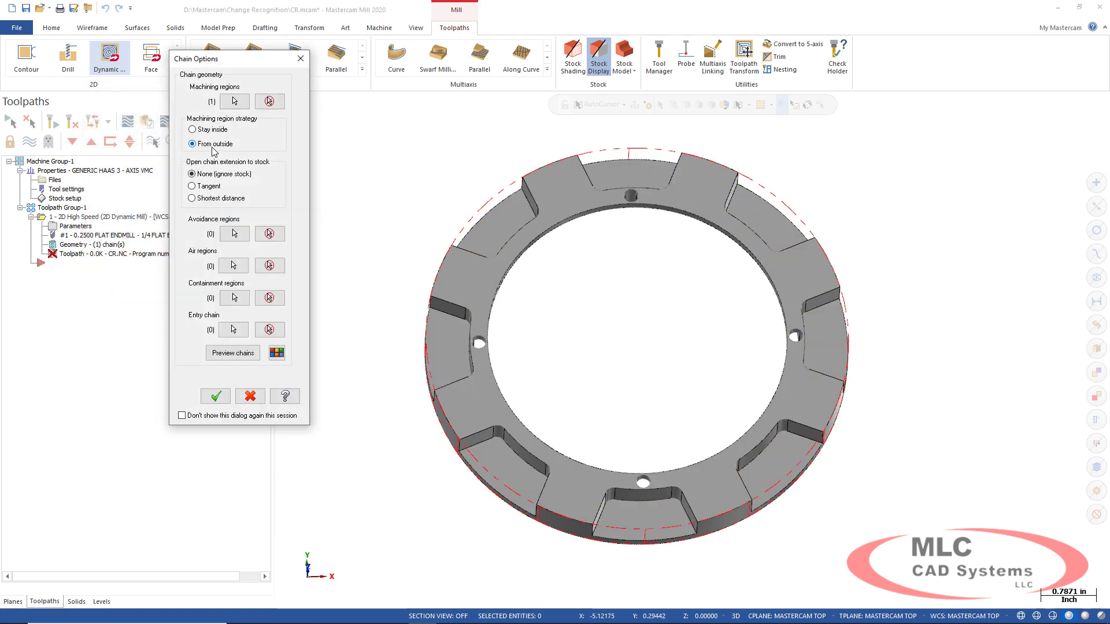
Chain the ring's top face as the avoidance region and accept the chain geometry.
{"action": "left_click", "coordinate": [234, 233]}
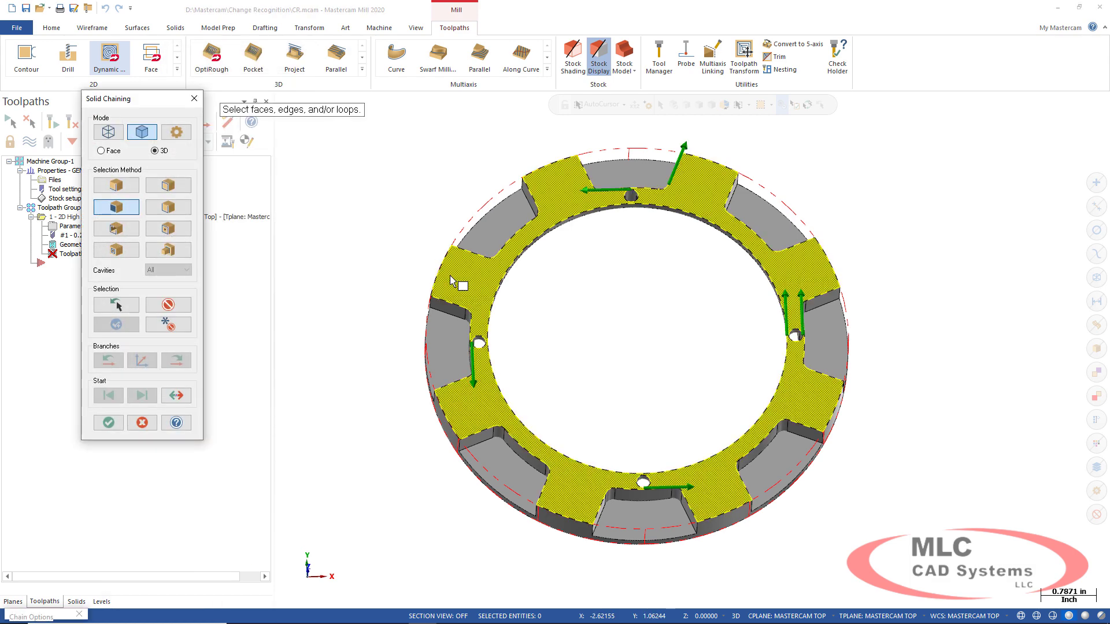
{"action": "left_click", "coordinate": [111, 422]}
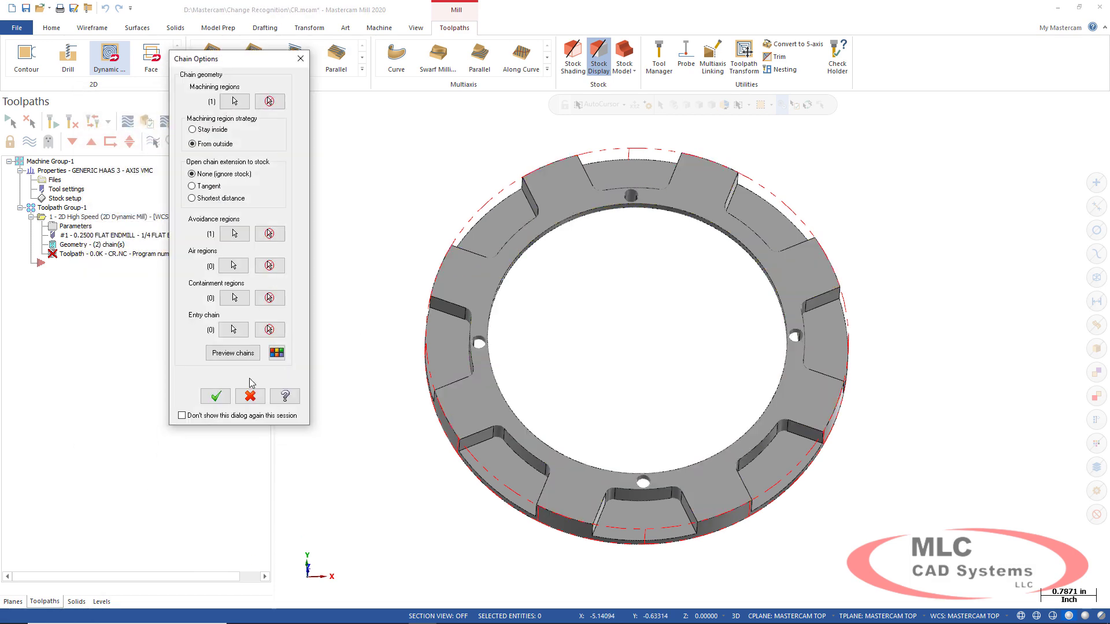
{"action": "left_click", "coordinate": [216, 397]}
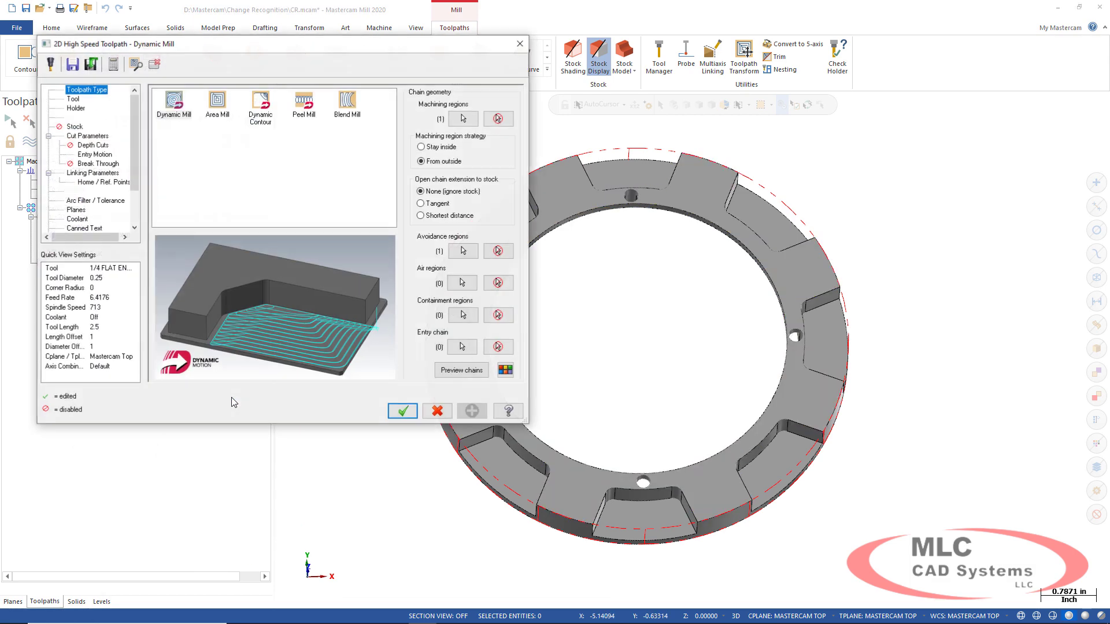
Assign the 1/4 FLAT ENDMILL to the Dynamic Mill operation and generate the toolpath.
{"action": "left_click", "coordinate": [72, 99]}
{"action": "left_click", "coordinate": [270, 122]}
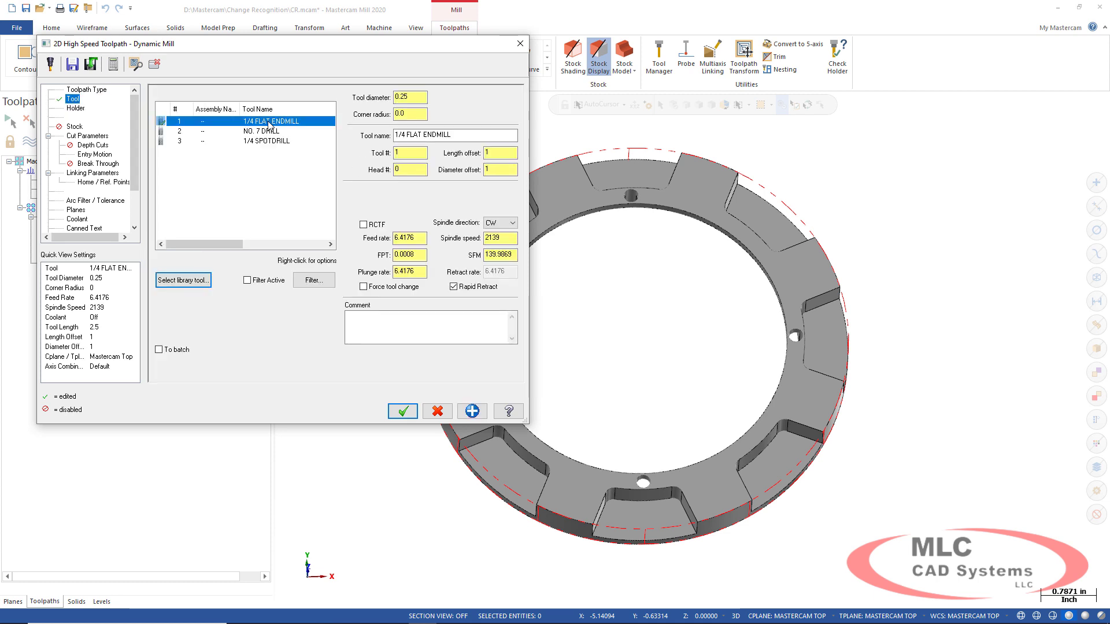
{"action": "left_click", "coordinate": [403, 411]}
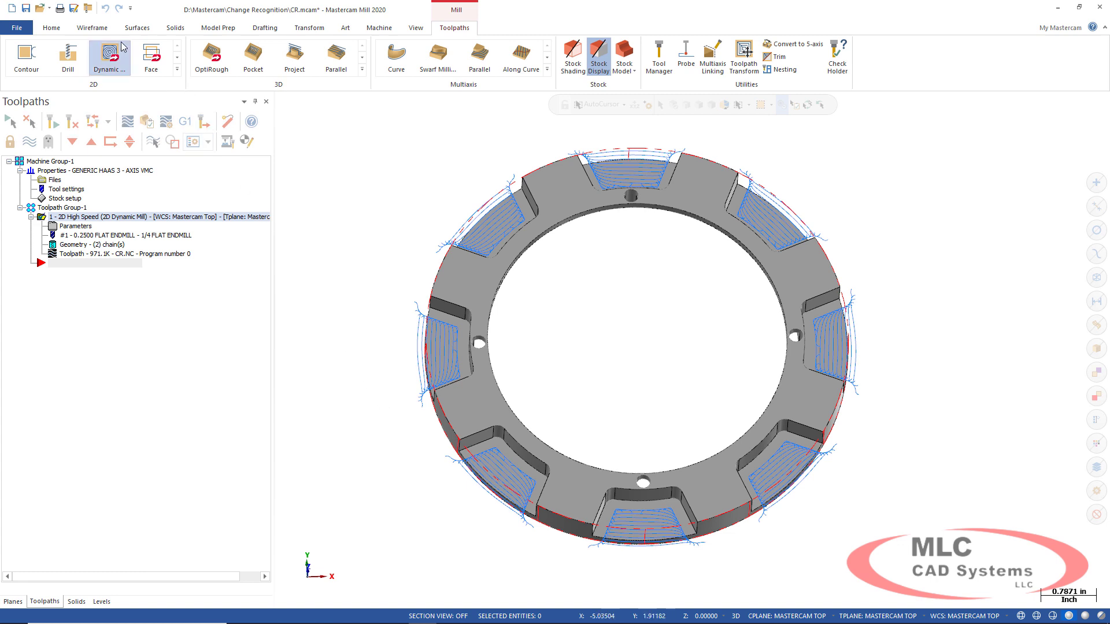
Start a Drill toolpath and select all four matching small through holes in the ring.
{"action": "left_click", "coordinate": [80, 60]}
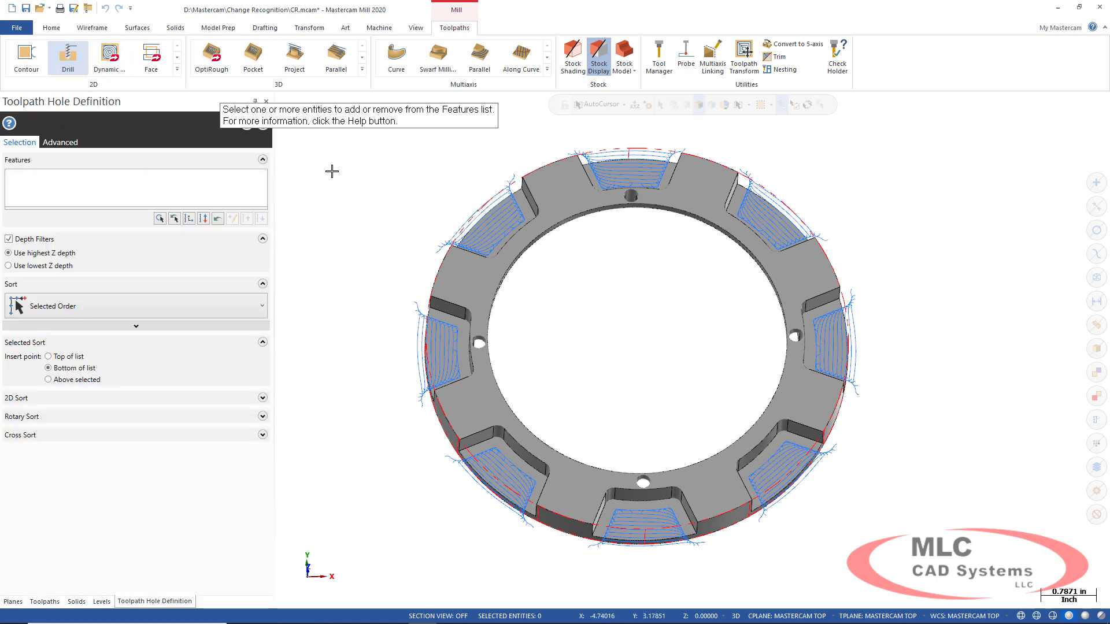
{"action": "middle_click_drag", "start_coordinate": [578, 374], "coordinate": [577, 329]}
{"action": "left_click", "coordinate": [479, 330]}
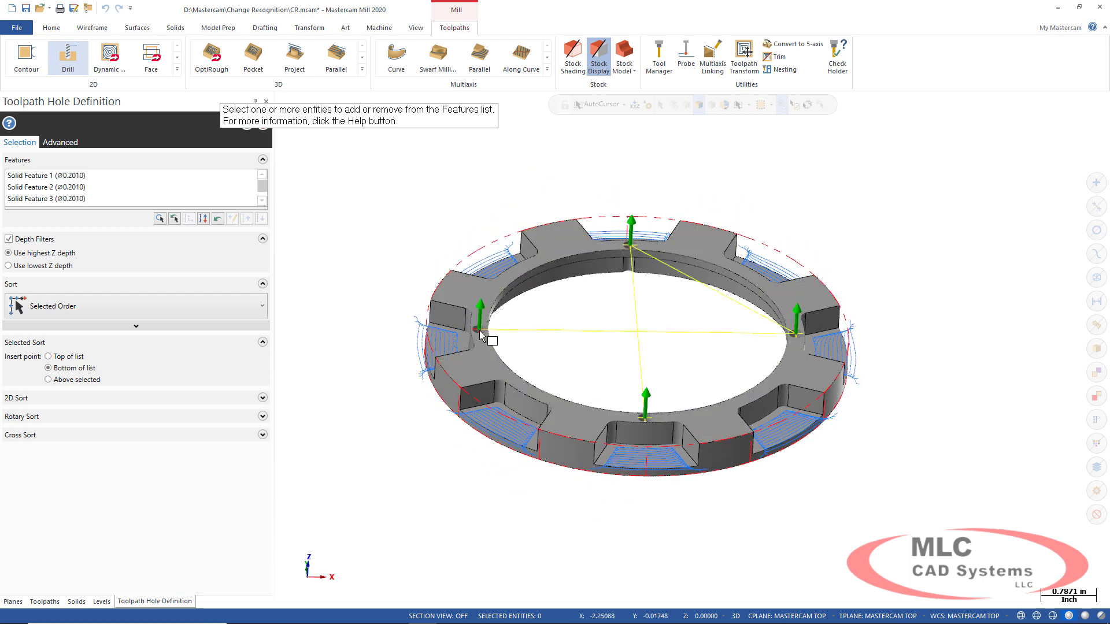
Move Solid Feature 1 two places down in the drilling order and accept the hole definition.
{"action": "left_click", "coordinate": [46, 175]}
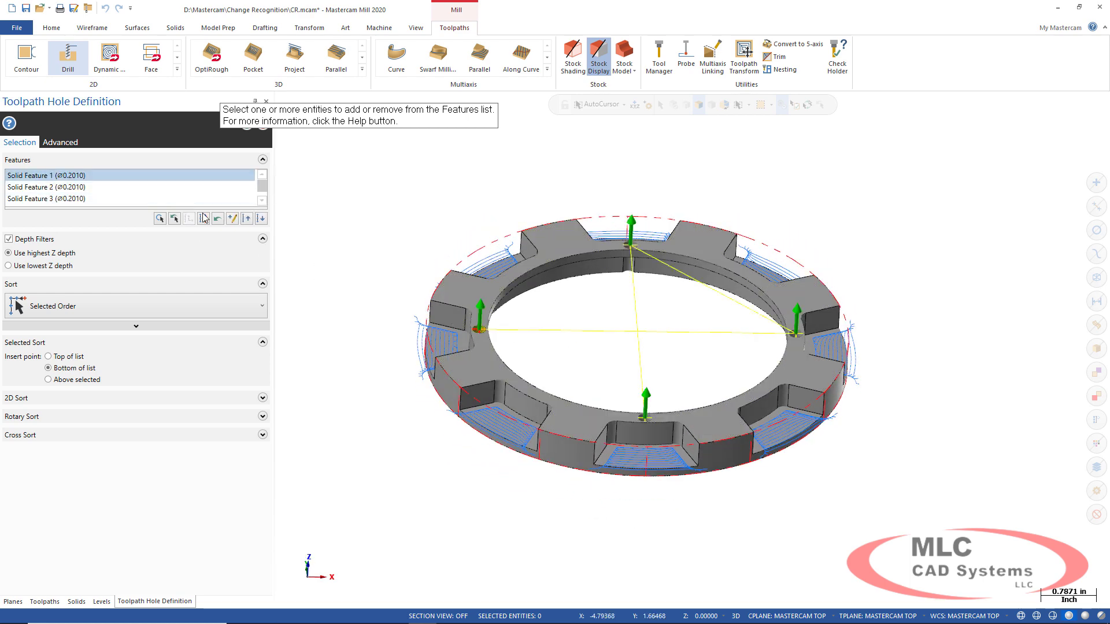
{"action": "left_click", "coordinate": [262, 219]}
{"action": "left_click", "coordinate": [262, 219]}
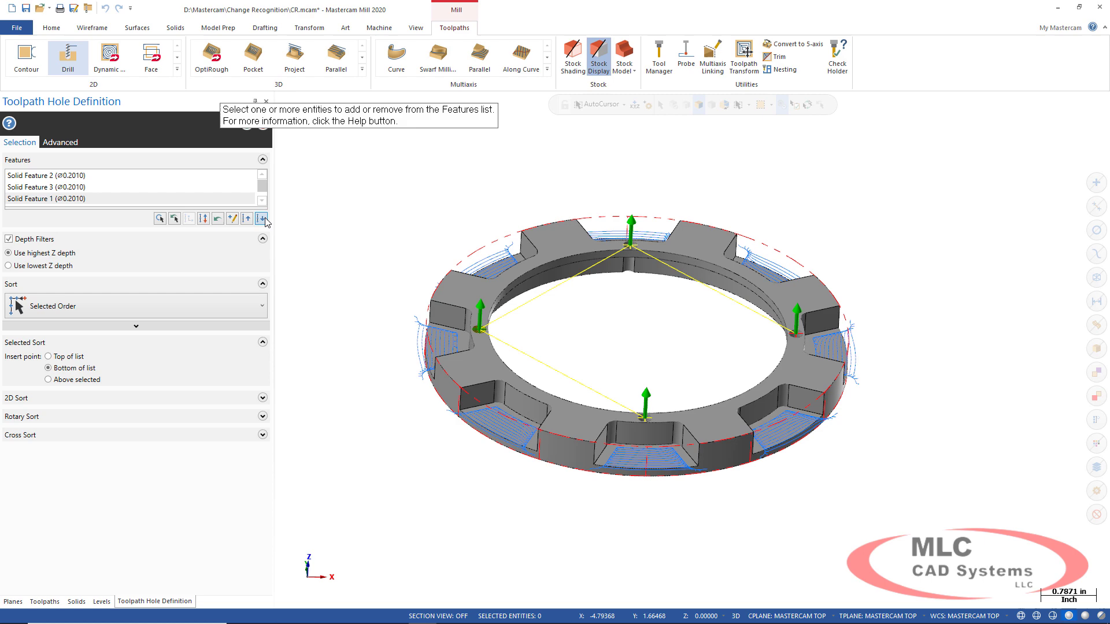
{"action": "left_click", "coordinate": [77, 203]}
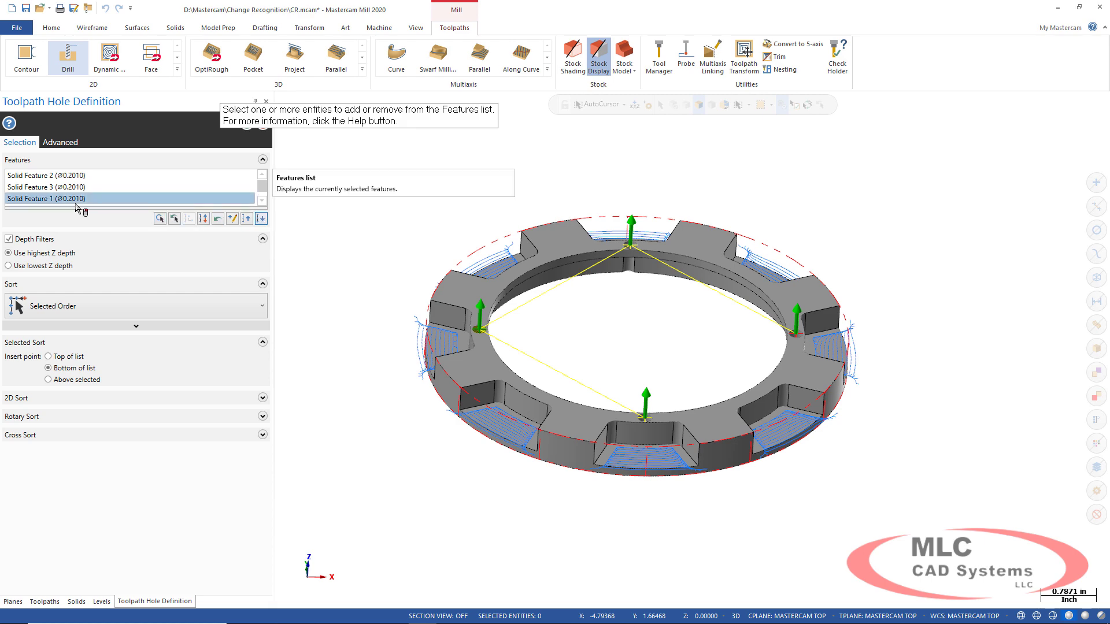
{"action": "left_click", "coordinate": [247, 124]}
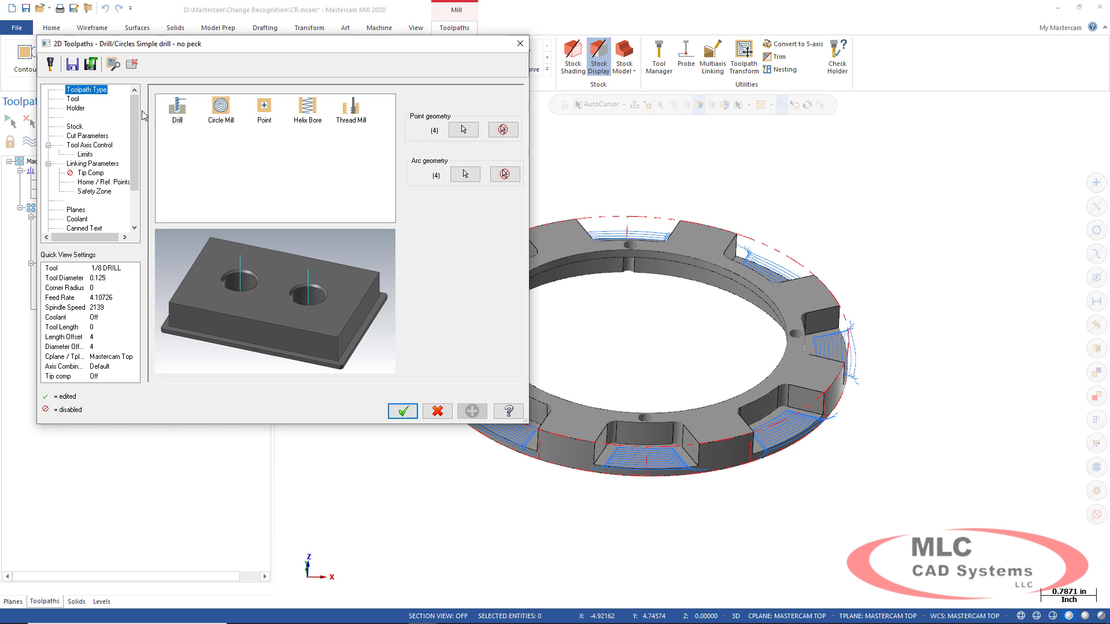
Assign the NO. 7 DRILL, enable tip compensation and generate the drilling toolpath.
{"action": "left_click", "coordinate": [75, 99]}
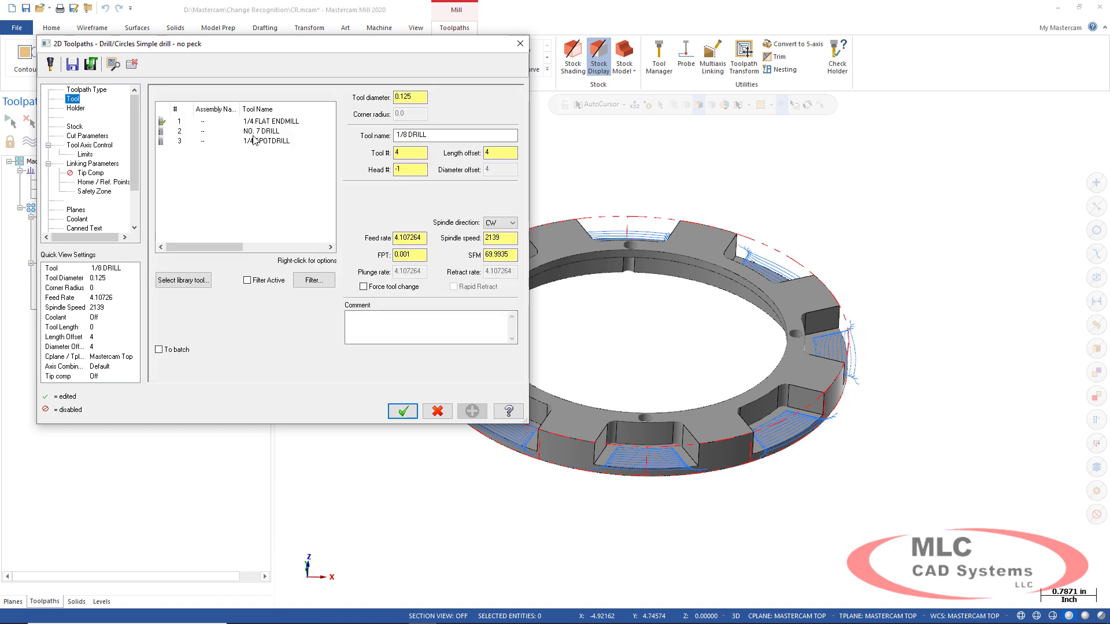
{"action": "left_click", "coordinate": [262, 132]}
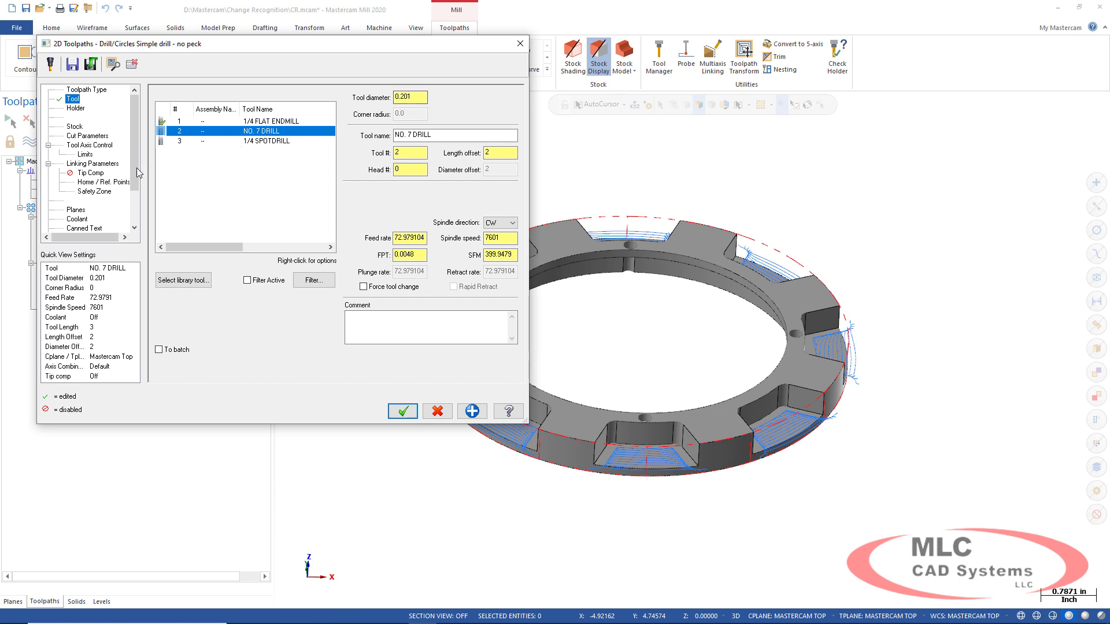
{"action": "left_click", "coordinate": [88, 173]}
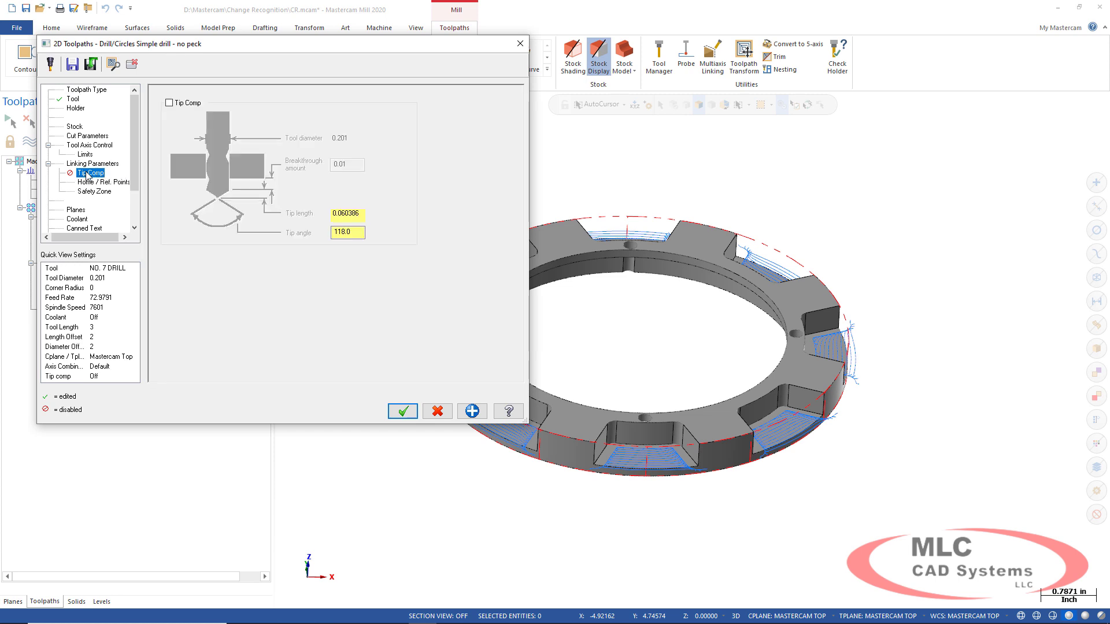
{"action": "left_click", "coordinate": [169, 103]}
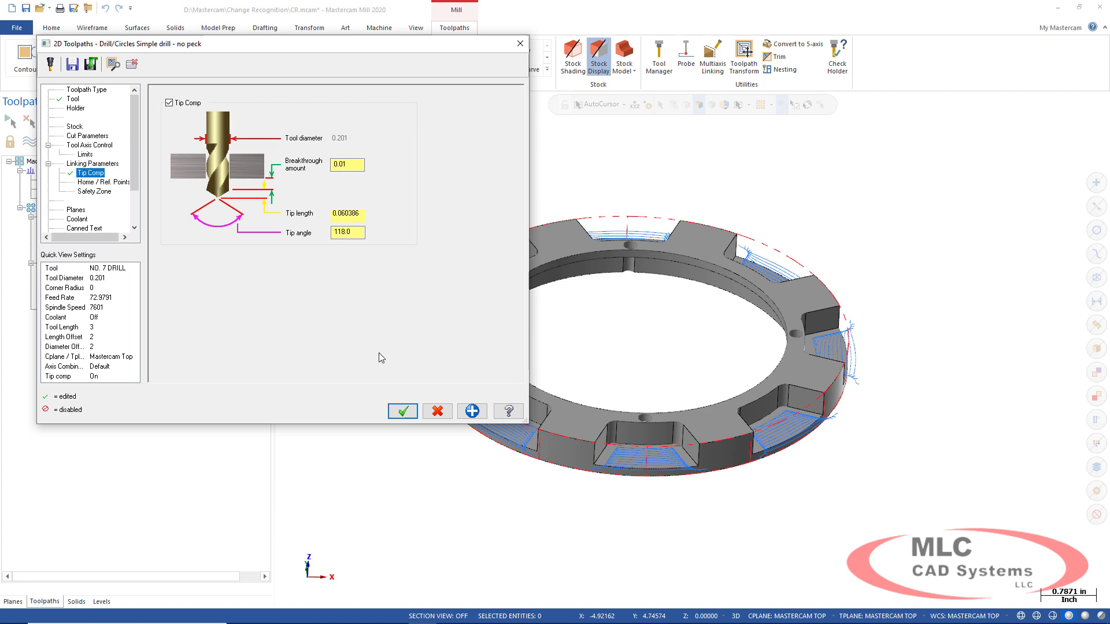
{"action": "left_click", "coordinate": [403, 410]}
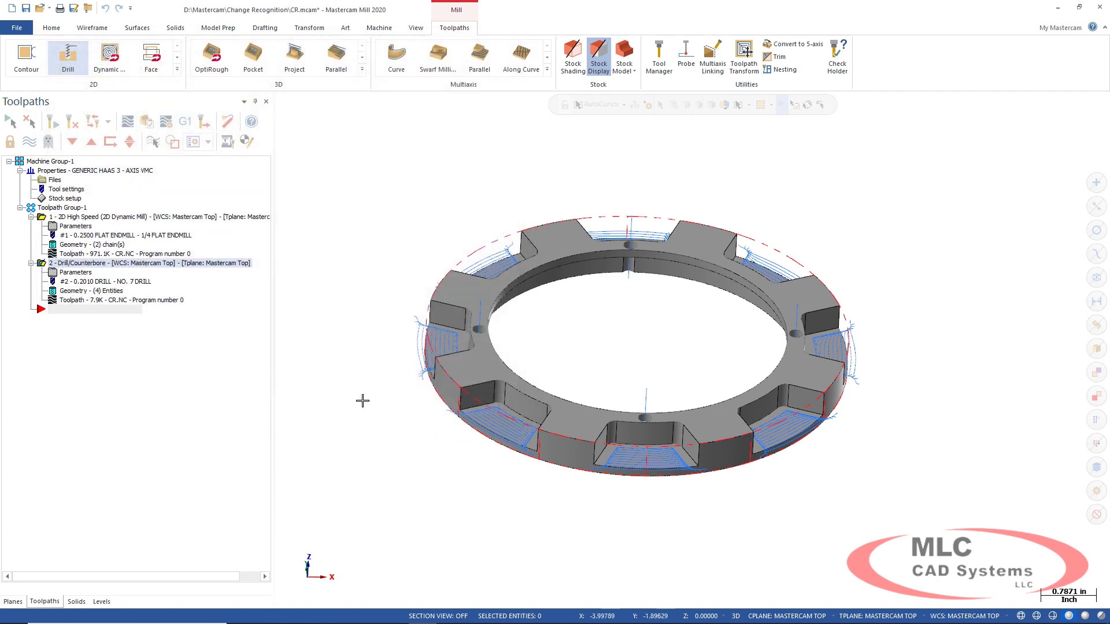
Backplot the milling and drilling operations to review the tool motion around the ring.
{"action": "left_click", "coordinate": [126, 122]}
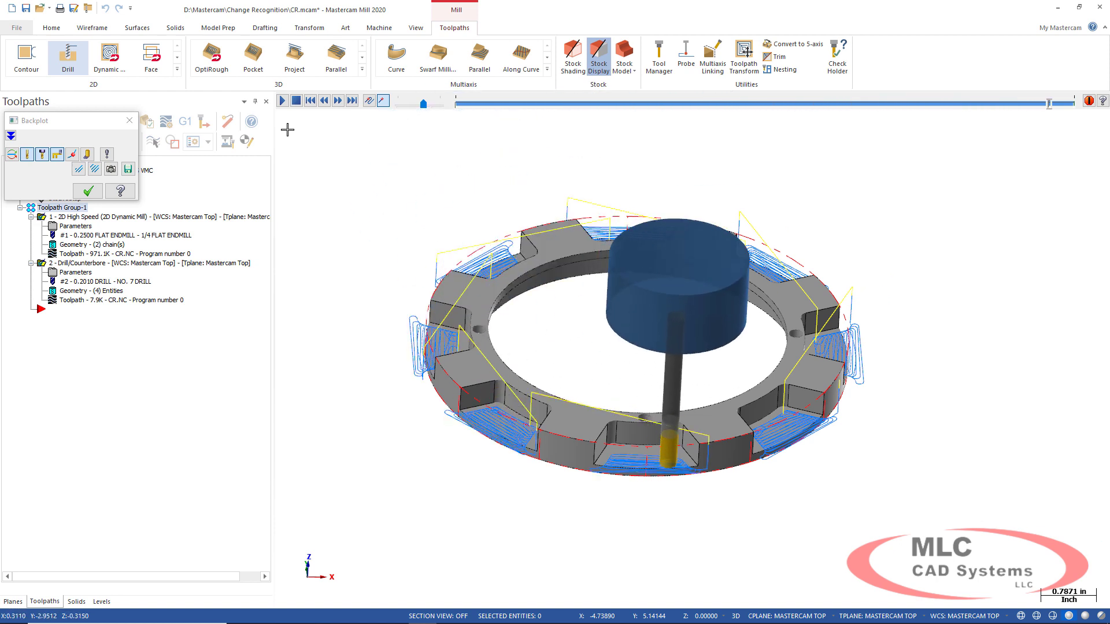
{"action": "key", "text": "Escape"}
{"action": "middle_click_drag", "start_coordinate": [327, 171], "coordinate": [425, 183]}
Save the part file with its toolpaths as CR.mcam.
{"action": "left_click", "coordinate": [26, 8]}
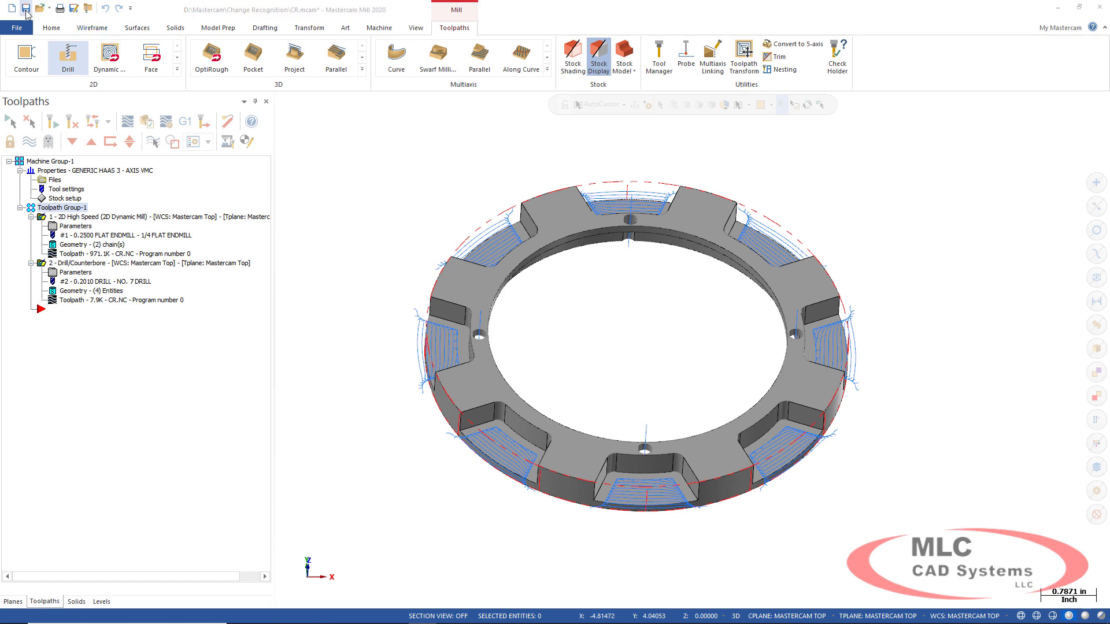
{"action": "left_click", "coordinate": [457, 293]}
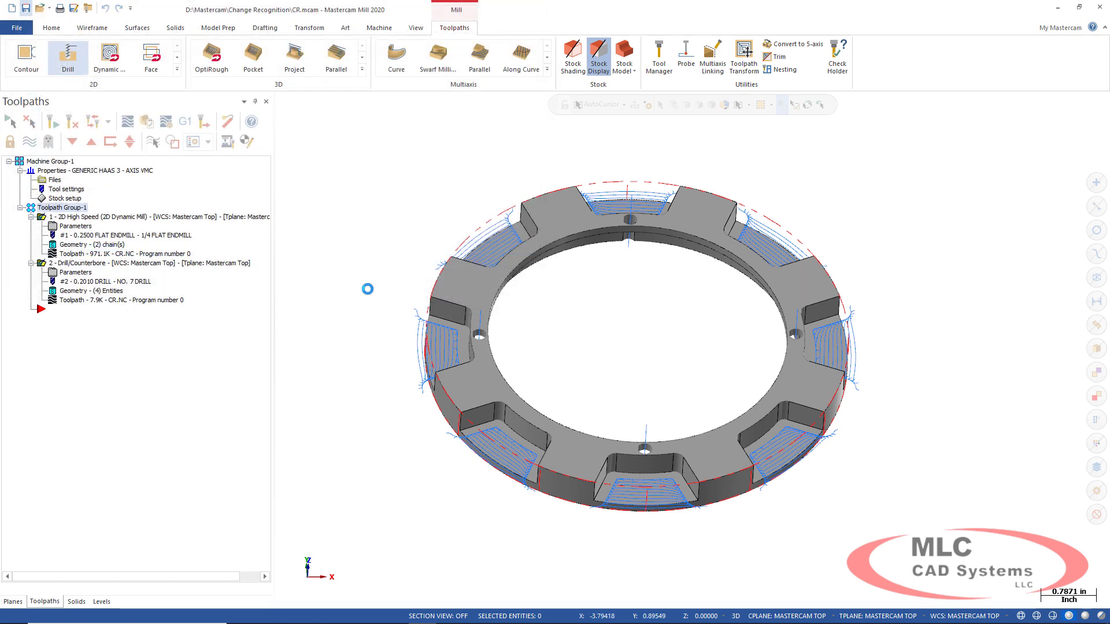
Use Track Changes to search for a newer version of the current file, matching the exact file name and excluding subfolders.
{"action": "left_click", "coordinate": [19, 28]}
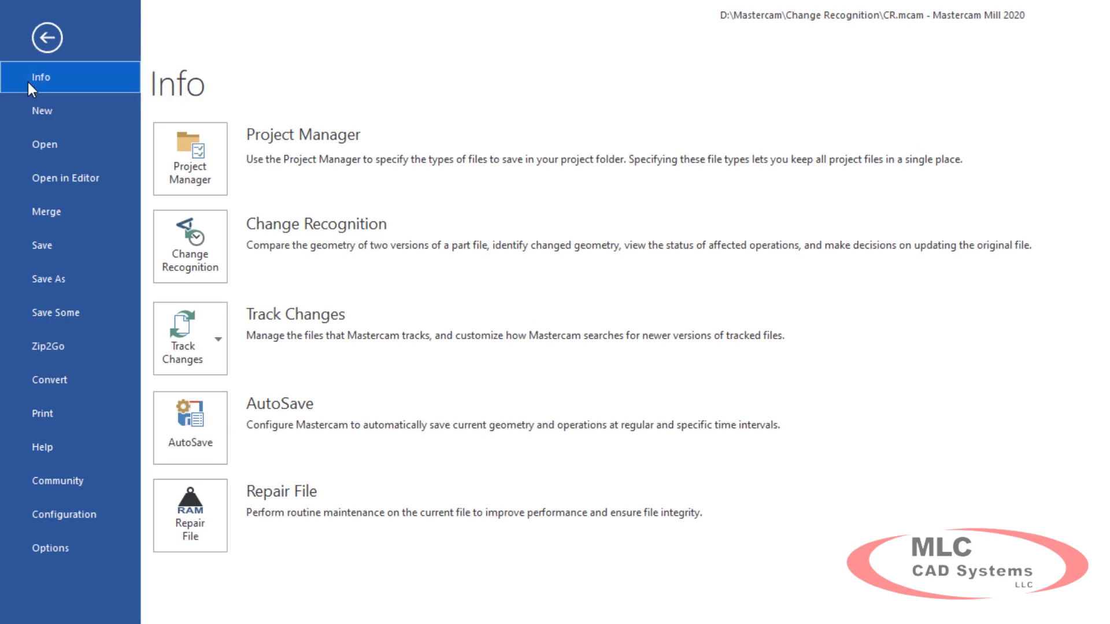
{"action": "left_click", "coordinate": [191, 330]}
{"action": "left_click", "coordinate": [219, 392]}
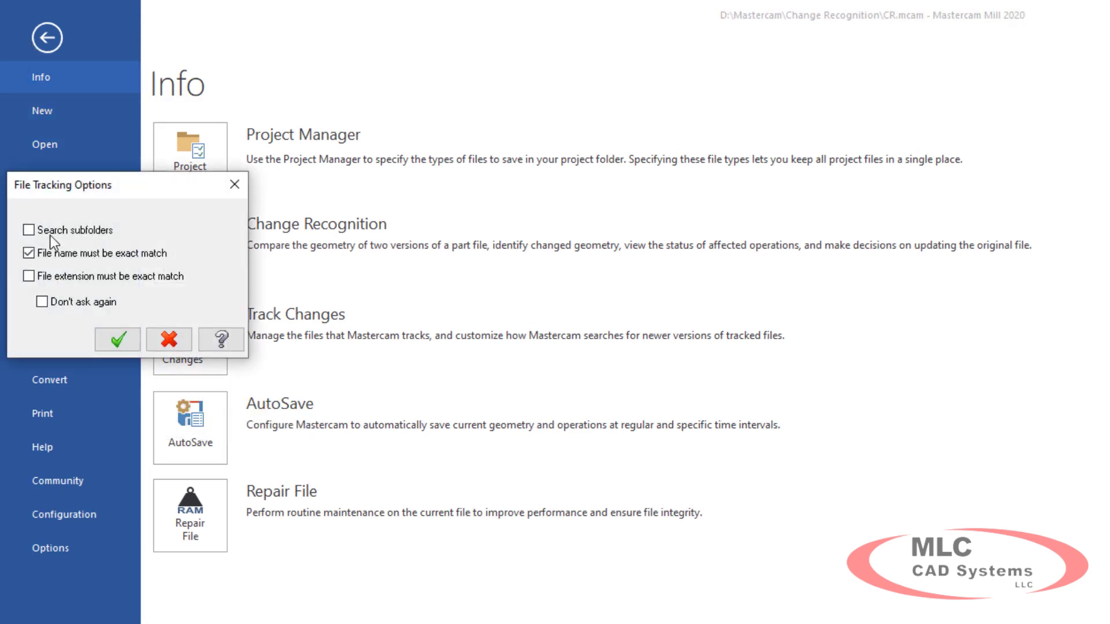
{"action": "left_click", "coordinate": [108, 339]}
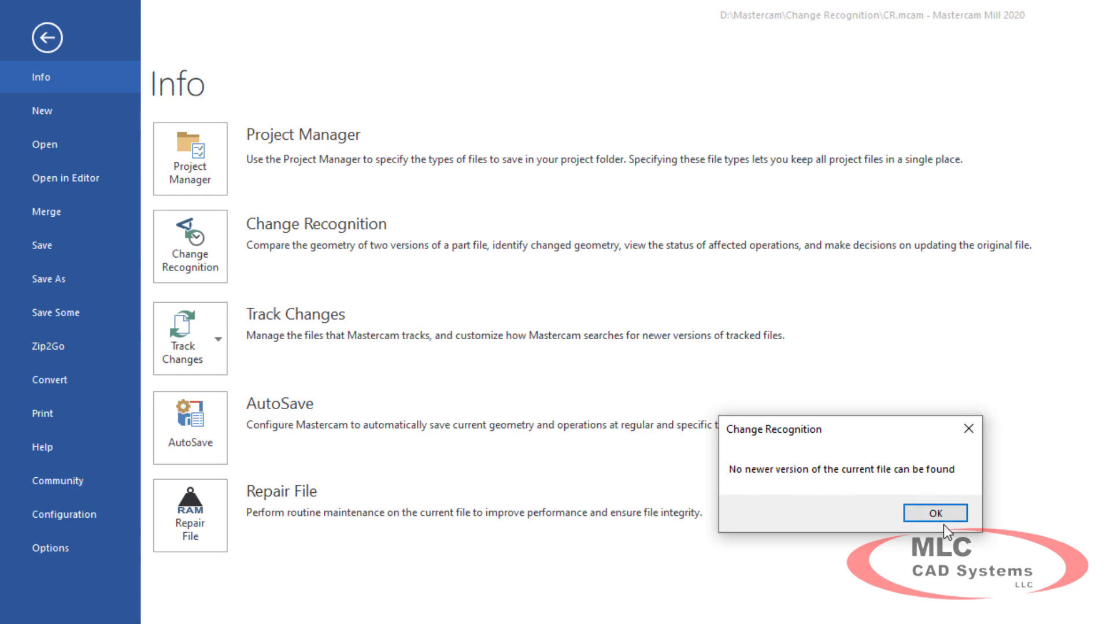
Switch to SOLIDWORKS and set the number of instances of CirPattern1 in the CR part to 4.
{"action": "left_click", "coordinate": [932, 515]}
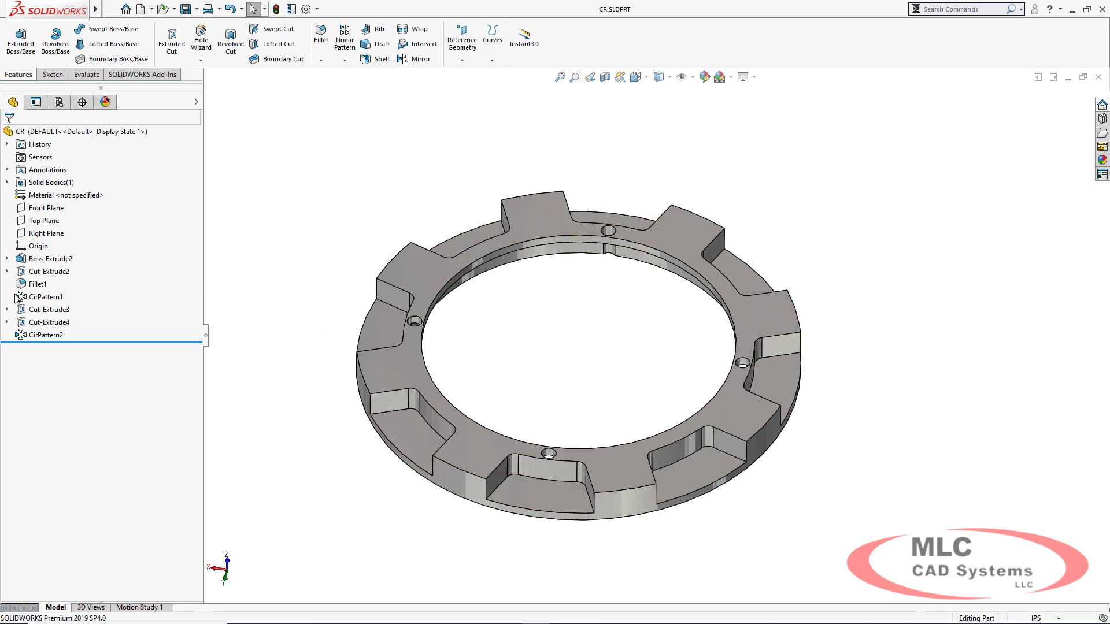
{"action": "left_click", "coordinate": [46, 297]}
{"action": "left_click", "coordinate": [30, 256]}
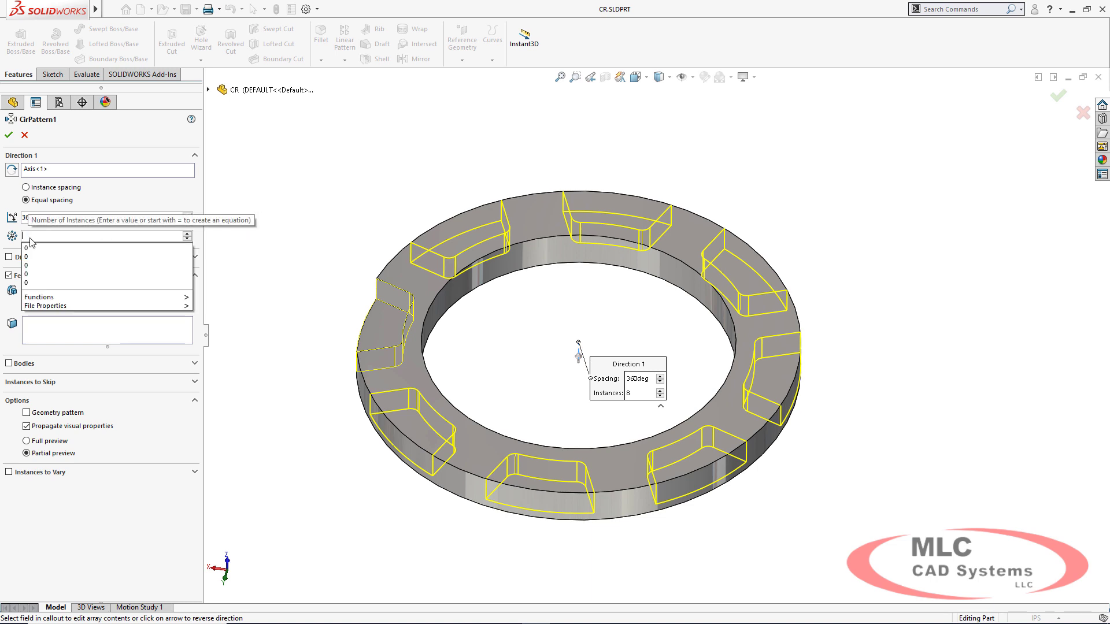
{"action": "key", "text": "BackSpace"}
{"action": "type", "text": "4"}
{"action": "key", "text": "Return"}
{"action": "left_click", "coordinate": [10, 136]}
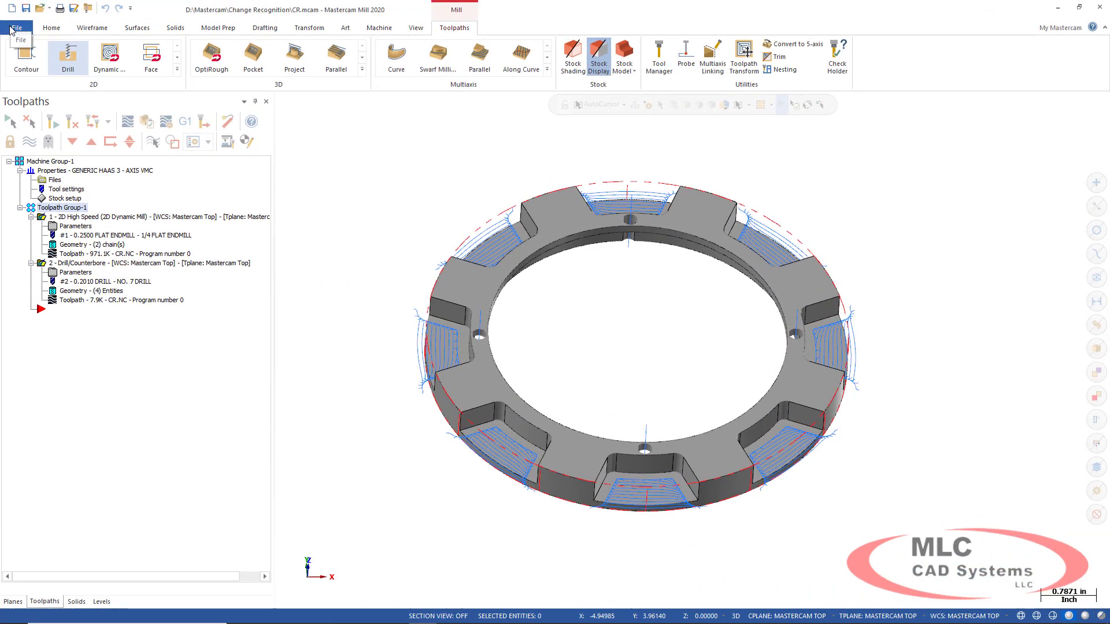
Back in Mastercam, check the current file for newer versions with exact file name matching and run Change Recognition on CR.SLDPRT.
{"action": "left_click", "coordinate": [8, 29]}
{"action": "left_click", "coordinate": [143, 222]}
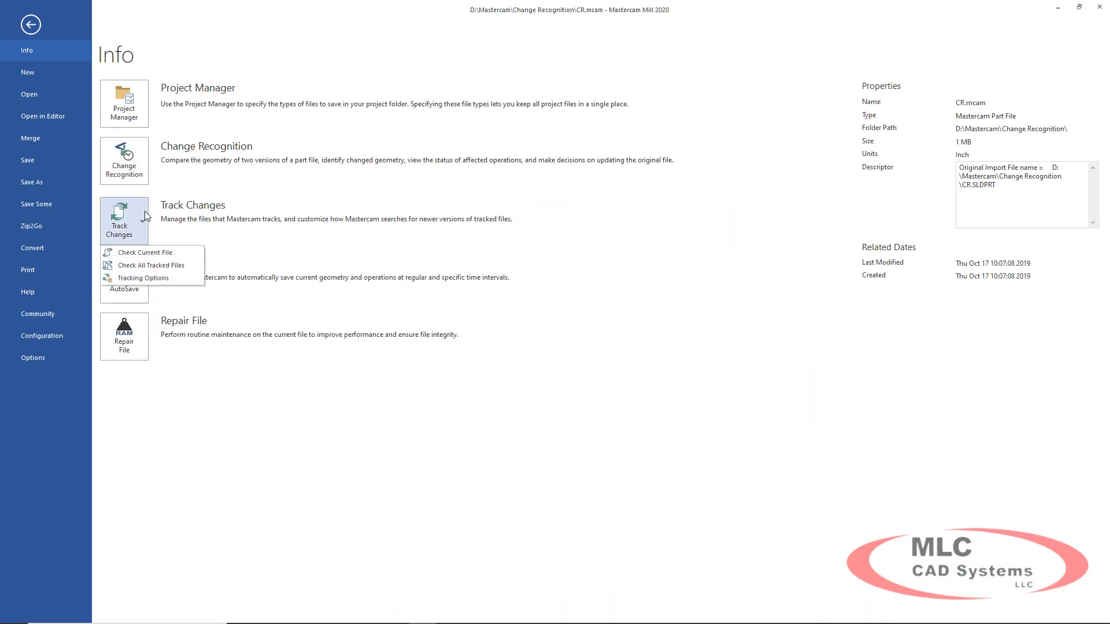
{"action": "left_click", "coordinate": [123, 281]}
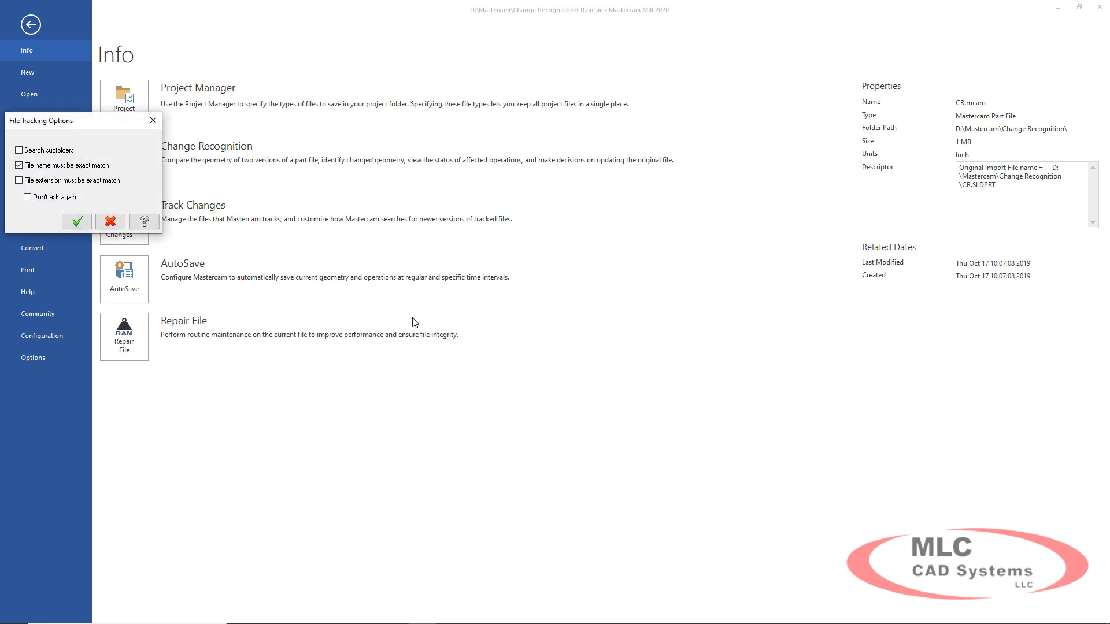
{"action": "left_click", "coordinate": [77, 221]}
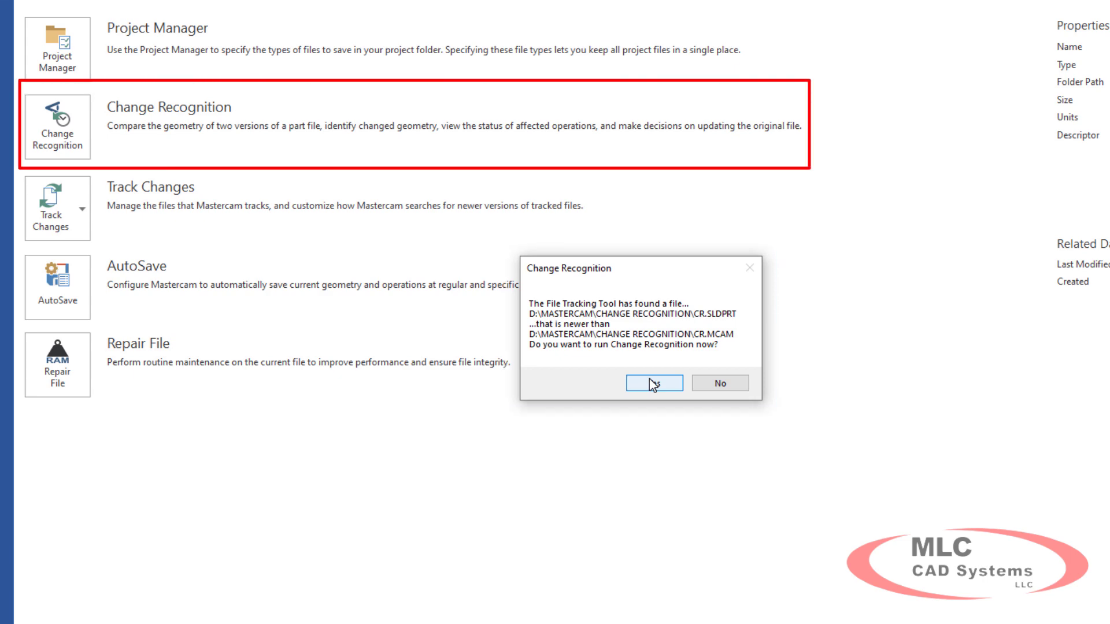
{"action": "left_click", "coordinate": [654, 384]}
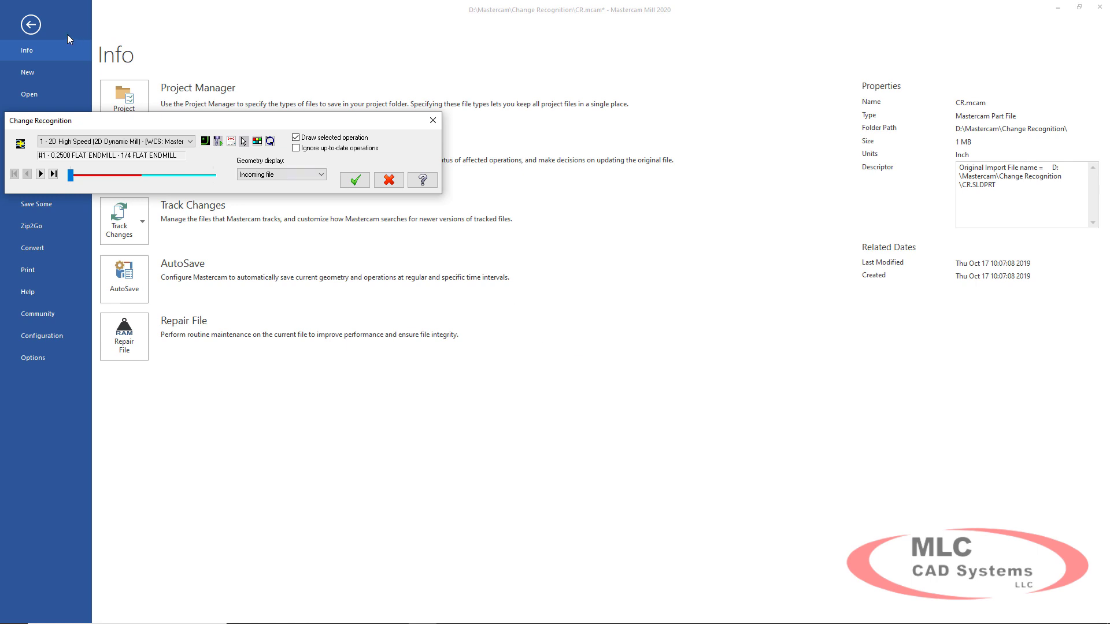
{"action": "left_click", "coordinate": [30, 24]}
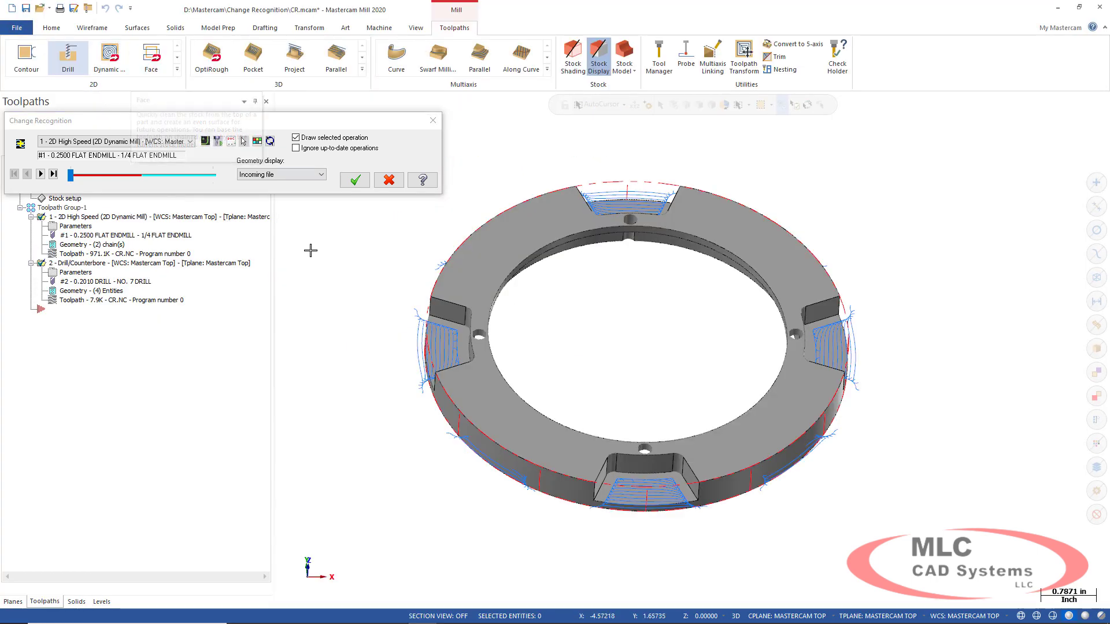
Compare the part versions using the Original file, Incoming file, Common, Unique to Original and Unique to Incoming geometry displays.
{"action": "middle_click_drag", "start_coordinate": [310, 250], "coordinate": [357, 242]}
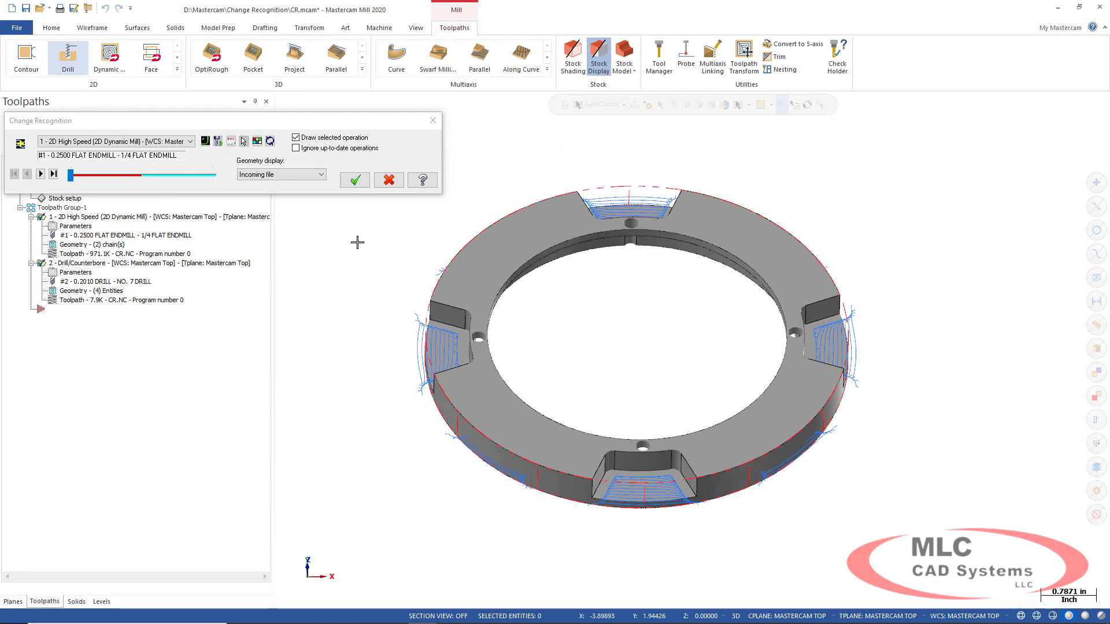
{"action": "left_click", "coordinate": [312, 174]}
{"action": "left_click", "coordinate": [313, 191]}
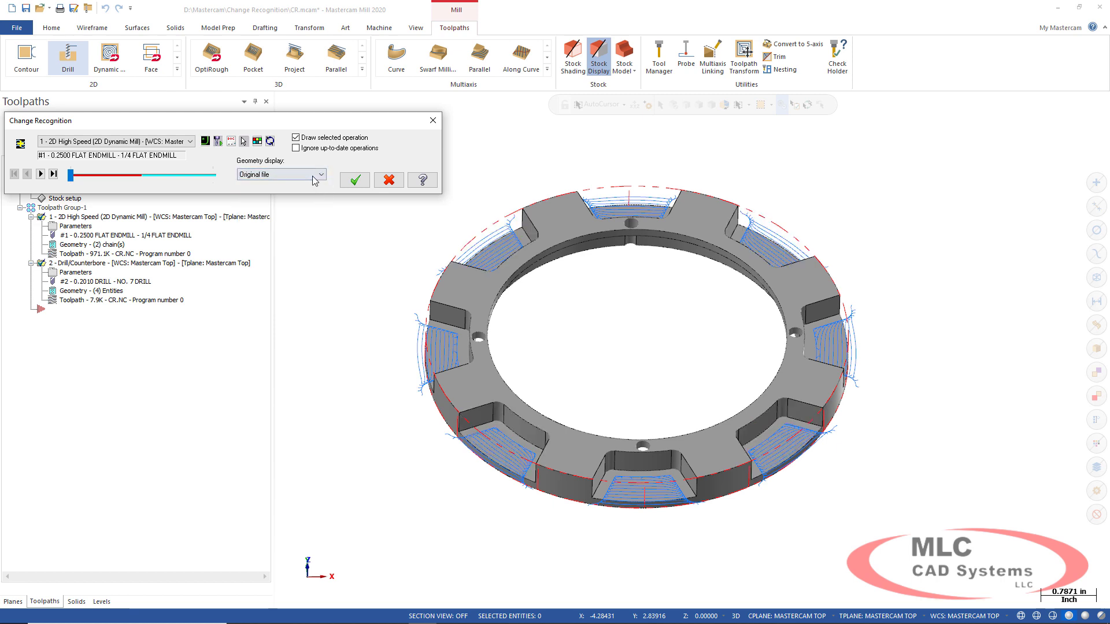
{"action": "left_click", "coordinate": [312, 175]}
{"action": "left_click", "coordinate": [313, 182]}
{"action": "left_click", "coordinate": [312, 176]}
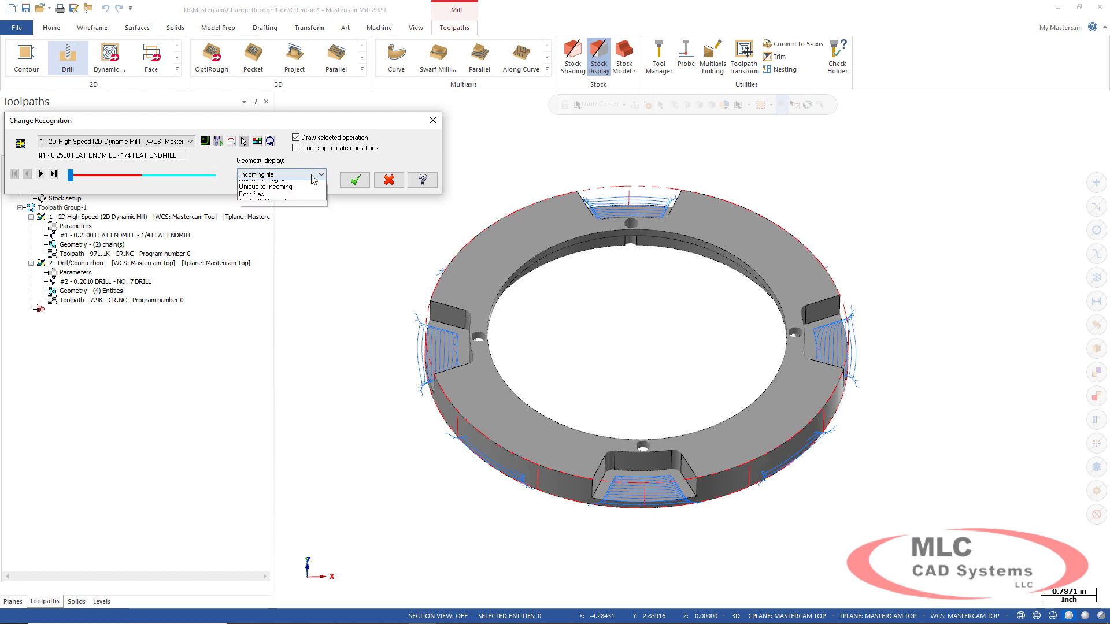
{"action": "left_click", "coordinate": [304, 199]}
{"action": "left_click", "coordinate": [303, 175]}
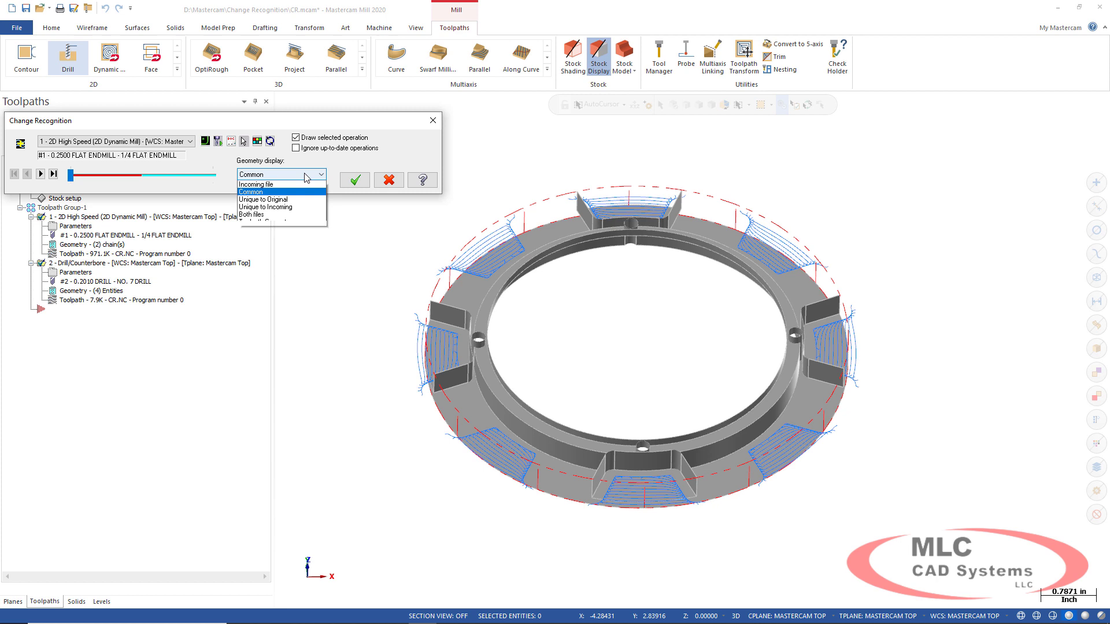
{"action": "left_click", "coordinate": [297, 208]}
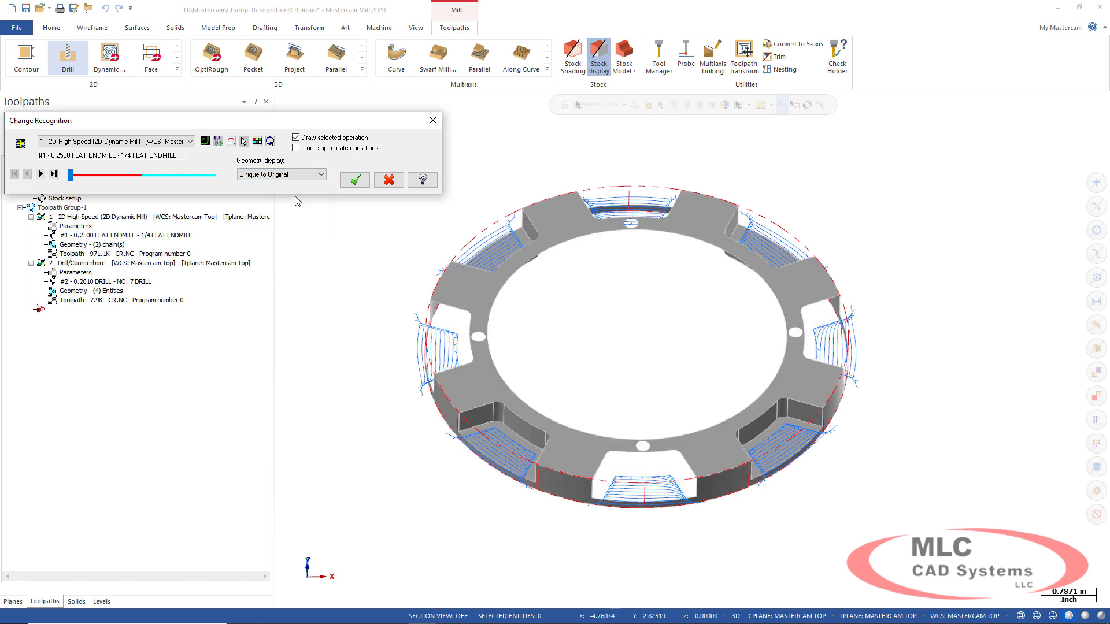
{"action": "left_click", "coordinate": [298, 183]}
{"action": "left_click", "coordinate": [287, 215]}
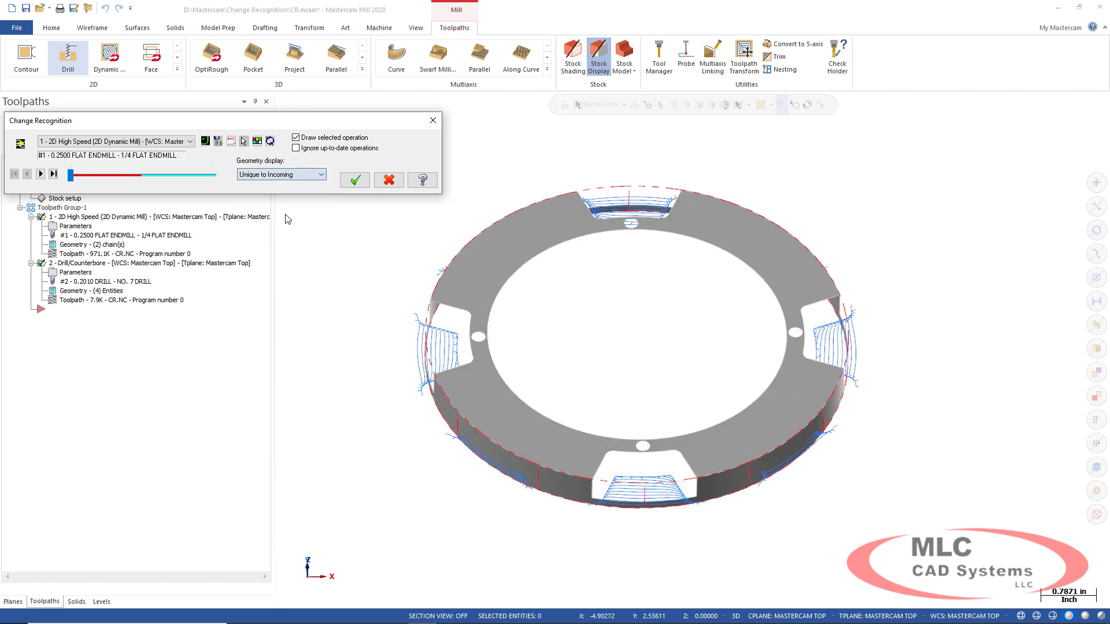
{"action": "mouse_move", "coordinate": [308, 243]}
{"action": "middle_mouse_down"}
{"action": "mouse_move", "coordinate": [310, 260]}
{"action": "mouse_move", "coordinate": [314, 223]}
{"action": "mouse_move", "coordinate": [312, 272]}
{"action": "middle_mouse_up"}
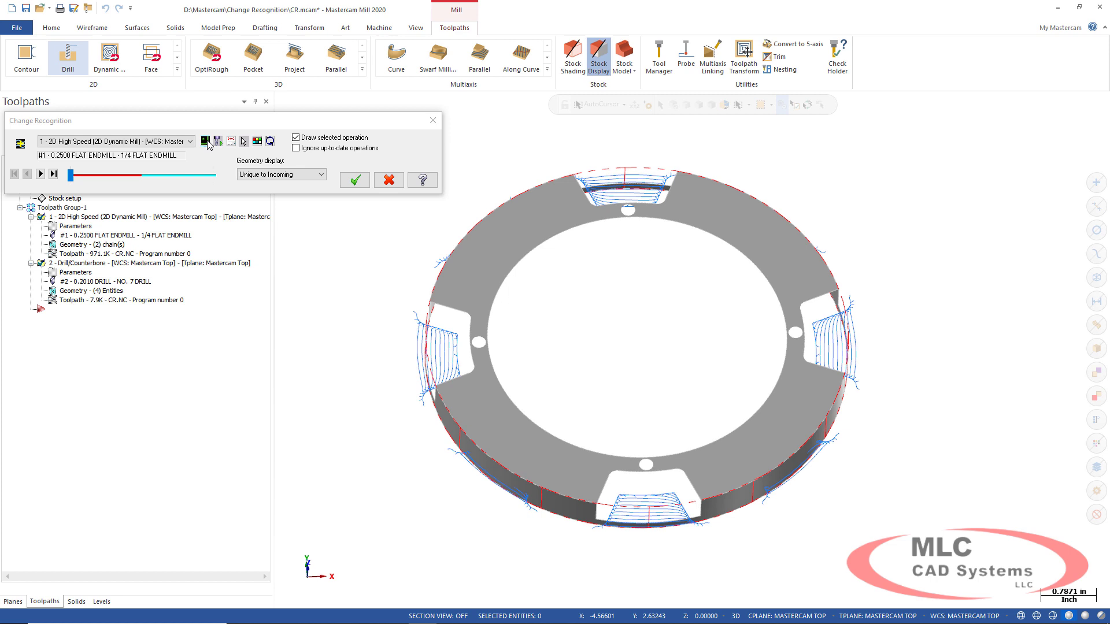
Inspect the Toolpath Geometry display and return the geometry display to Incoming file.
{"action": "left_click", "coordinate": [284, 175]}
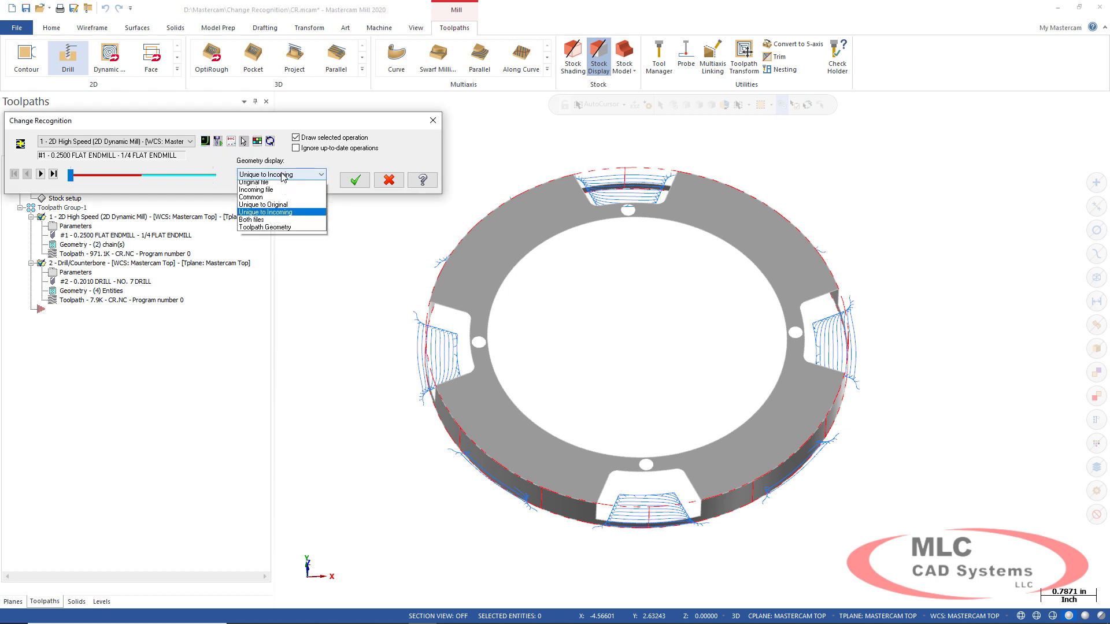
{"action": "left_click", "coordinate": [272, 231]}
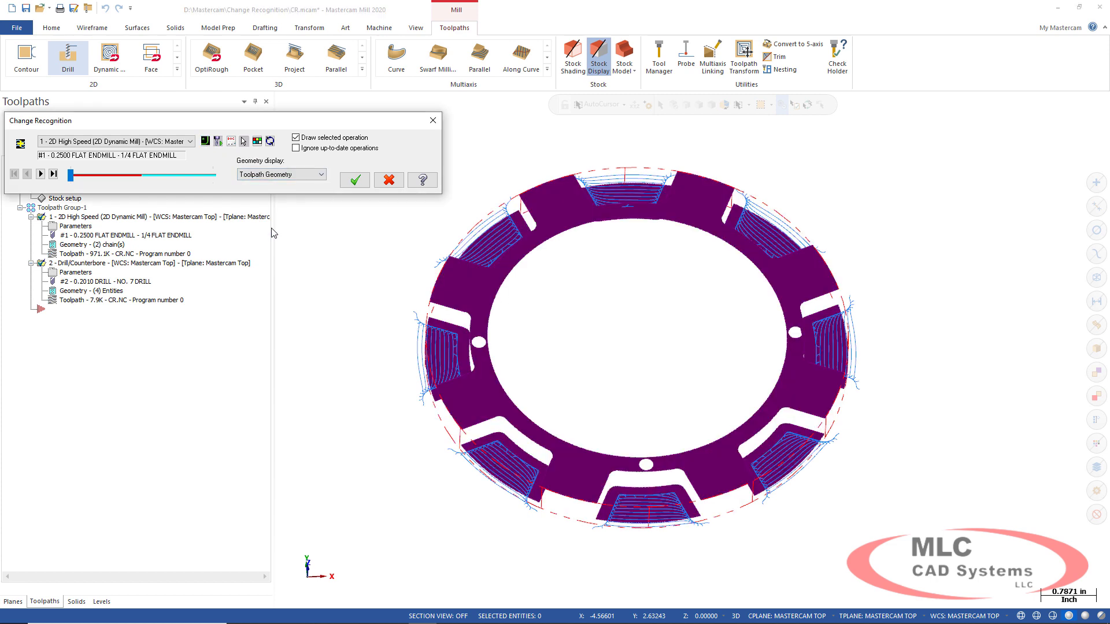
{"action": "left_click", "coordinate": [301, 177]}
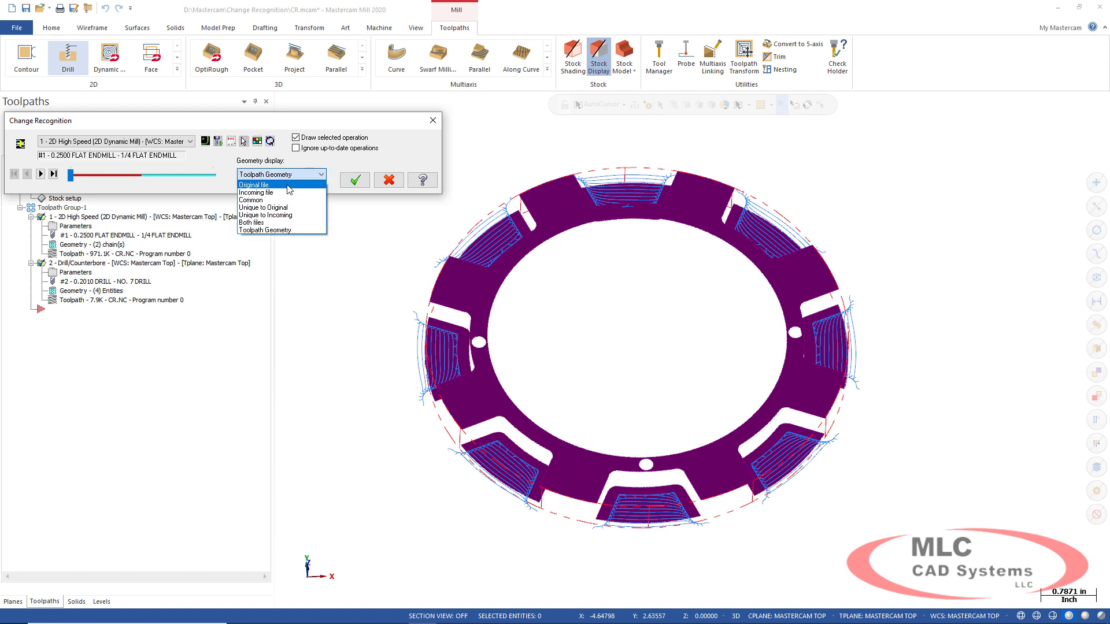
{"action": "left_click", "coordinate": [287, 193]}
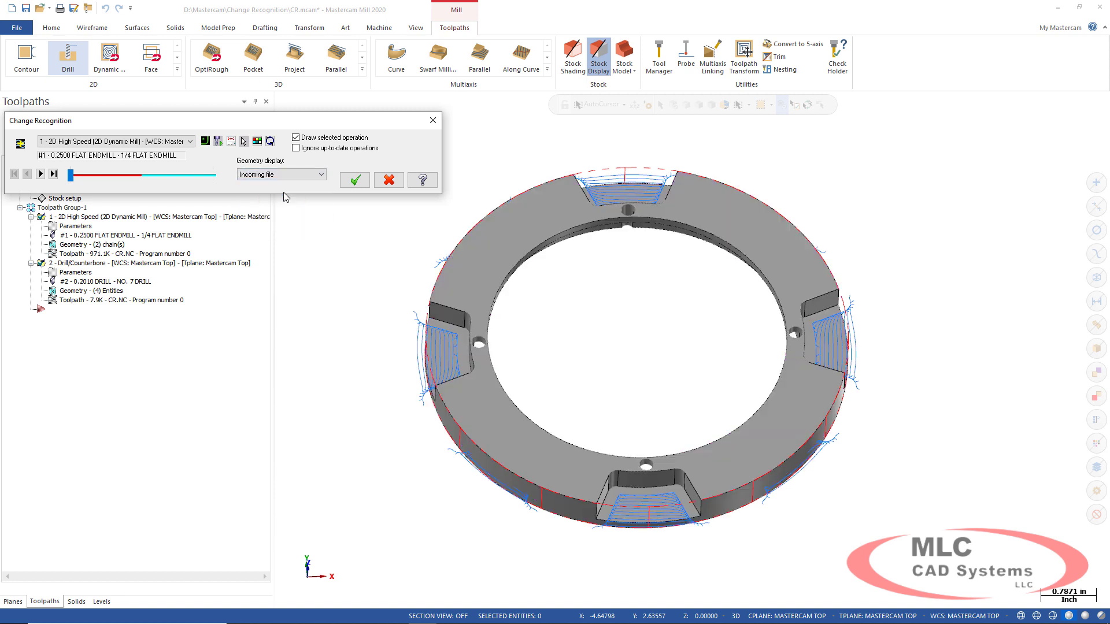
Rechain the 2D Dynamic Mill machining regions to the floor faces of the four remaining pockets on the incoming ring.
{"action": "left_click", "coordinate": [205, 141]}
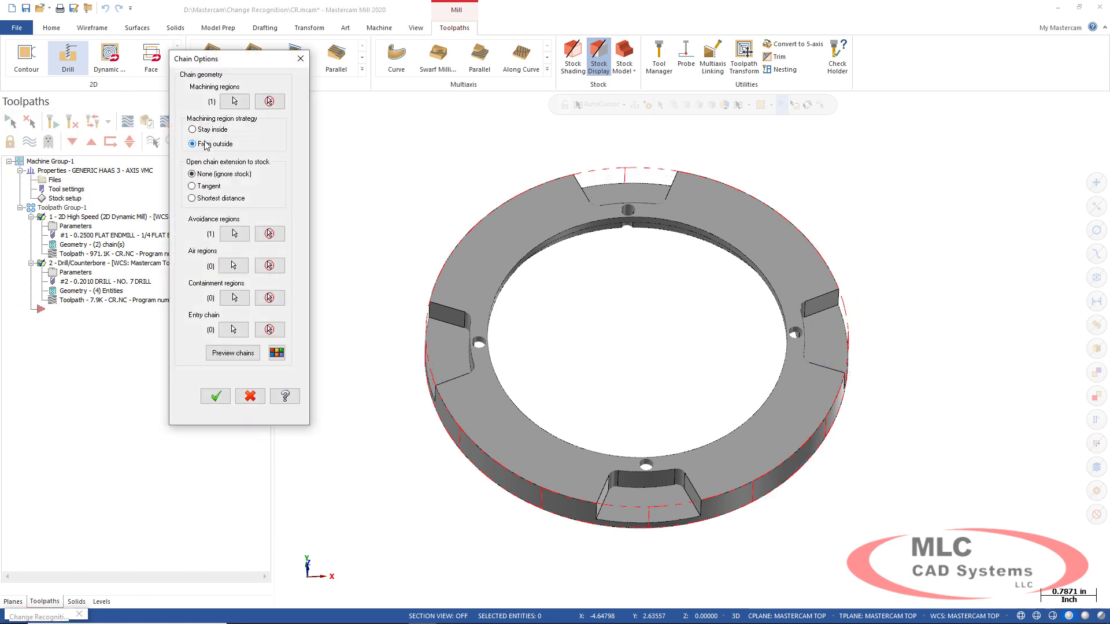
{"action": "left_click", "coordinate": [234, 101]}
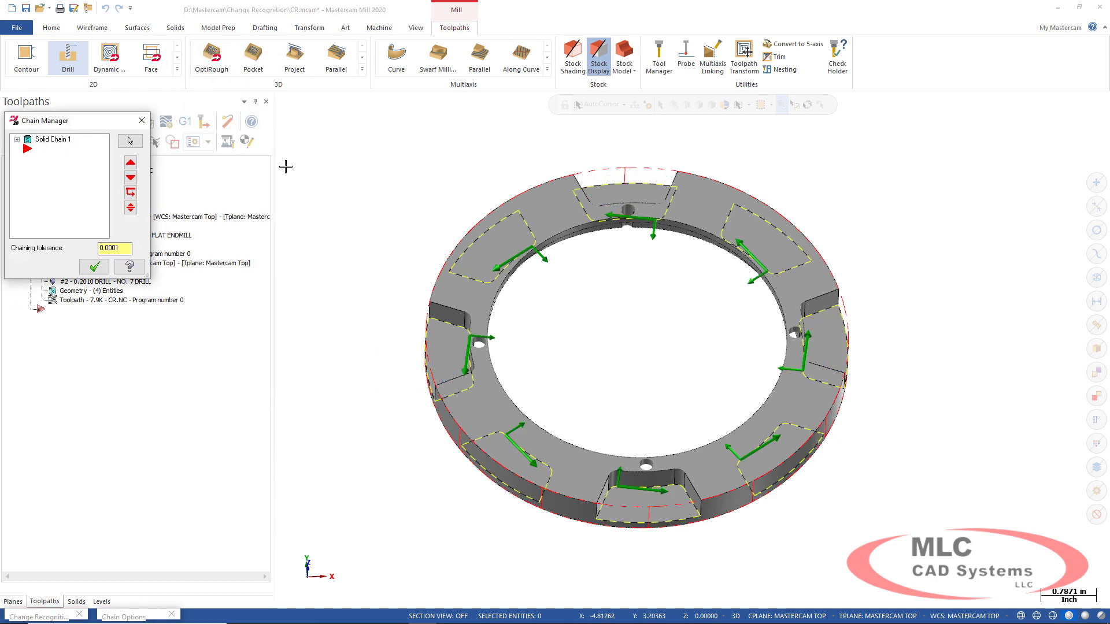
{"action": "right_click", "coordinate": [43, 142]}
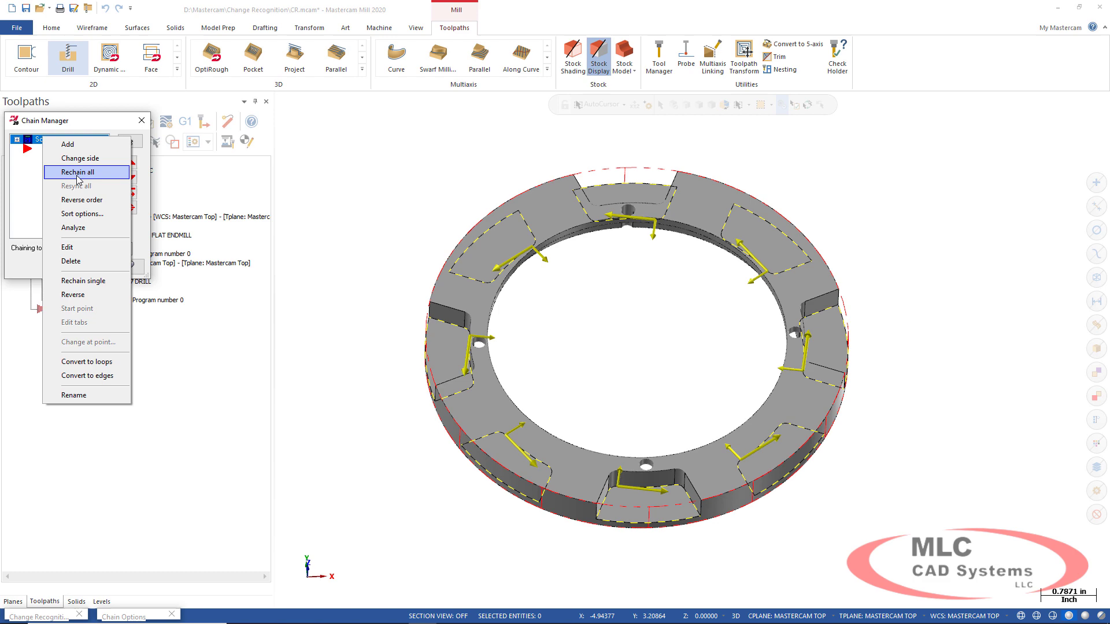
{"action": "left_click", "coordinate": [63, 169]}
{"action": "left_click", "coordinate": [458, 334]}
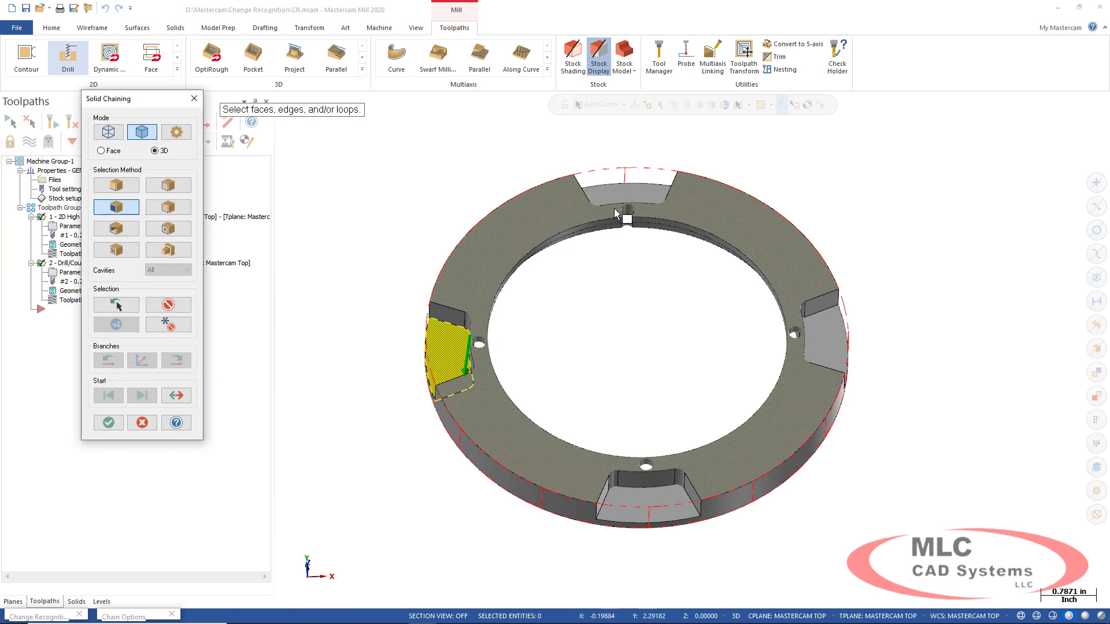
{"action": "left_click", "coordinate": [627, 196]}
{"action": "left_click", "coordinate": [826, 342]}
{"action": "left_click", "coordinate": [648, 500]}
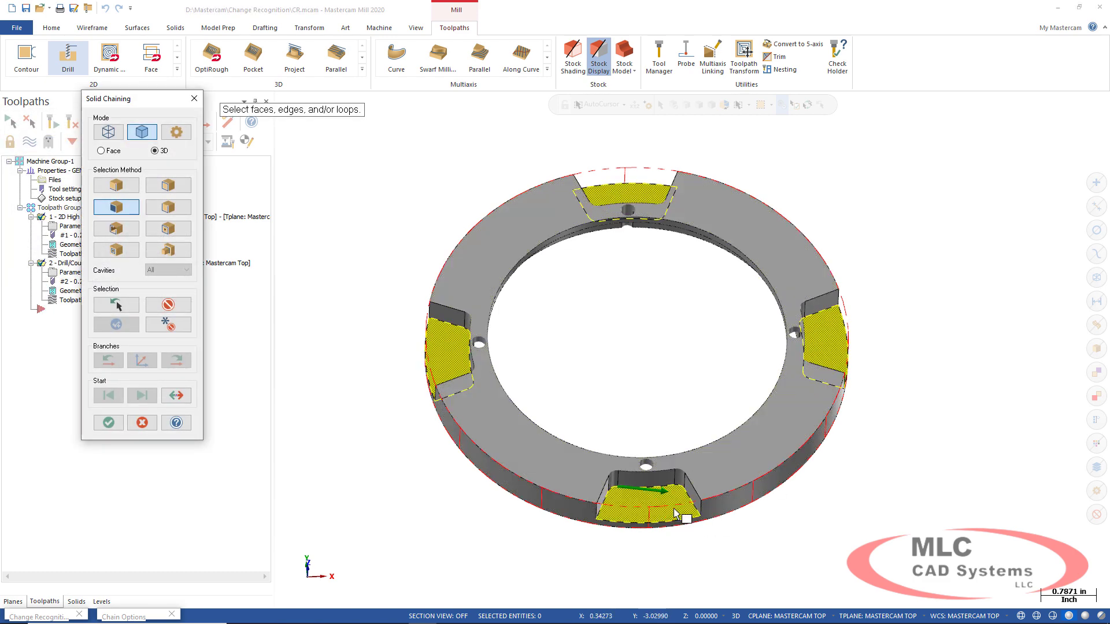
{"action": "left_click", "coordinate": [108, 422]}
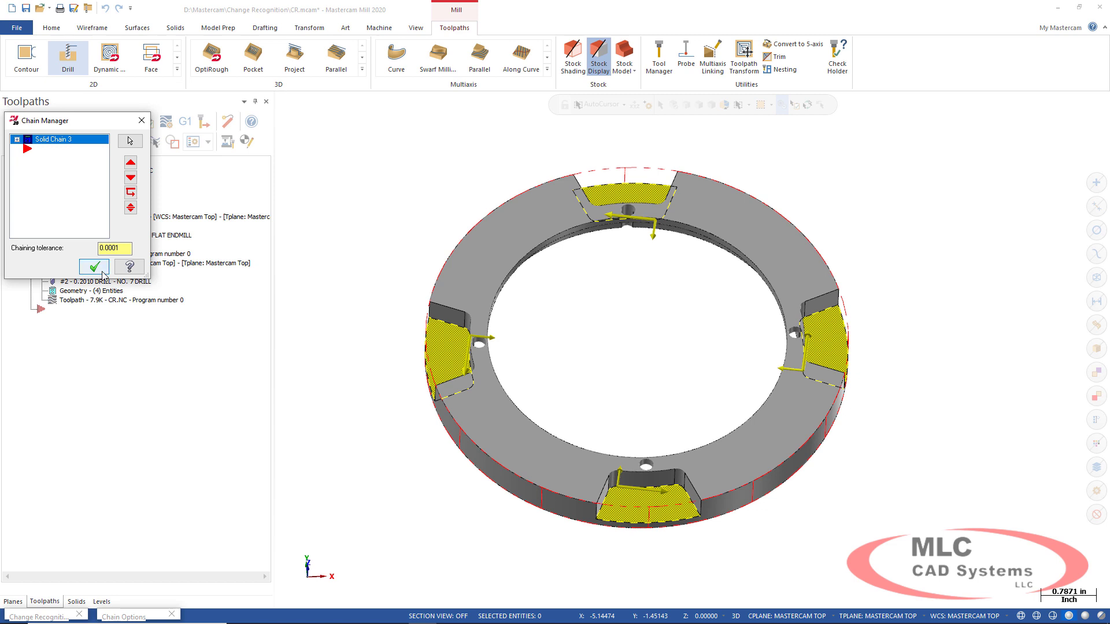
{"action": "left_click", "coordinate": [91, 264]}
Rechain the 2D Dynamic Mill avoidance region to the incoming ring's top face and accept the chain options.
{"action": "left_click", "coordinate": [239, 238]}
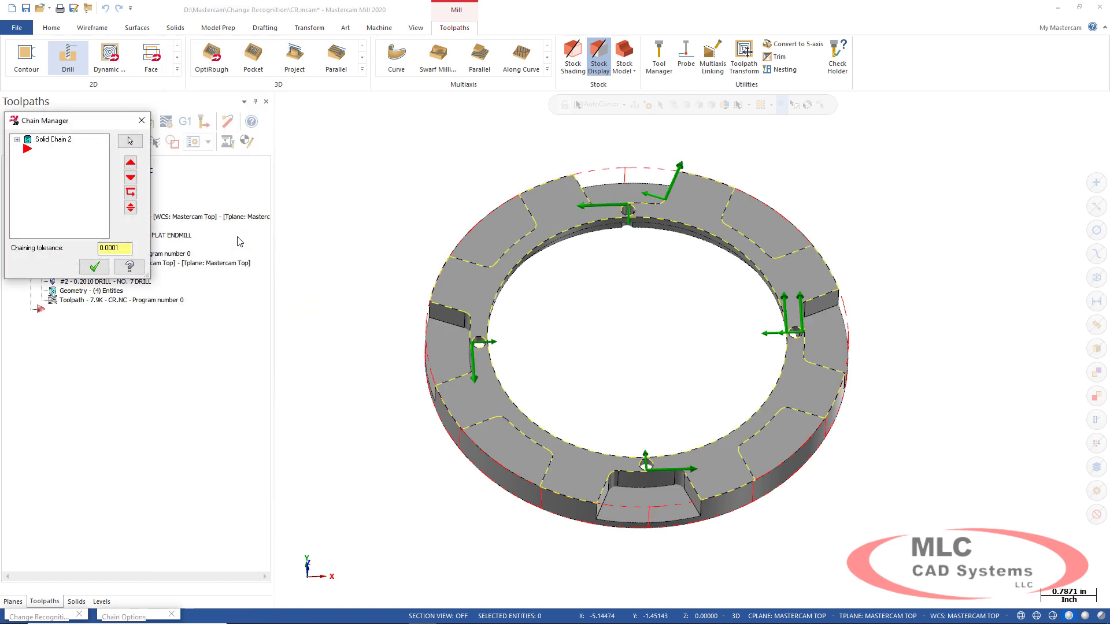
{"action": "right_click", "coordinate": [53, 139]}
{"action": "left_click", "coordinate": [72, 156]}
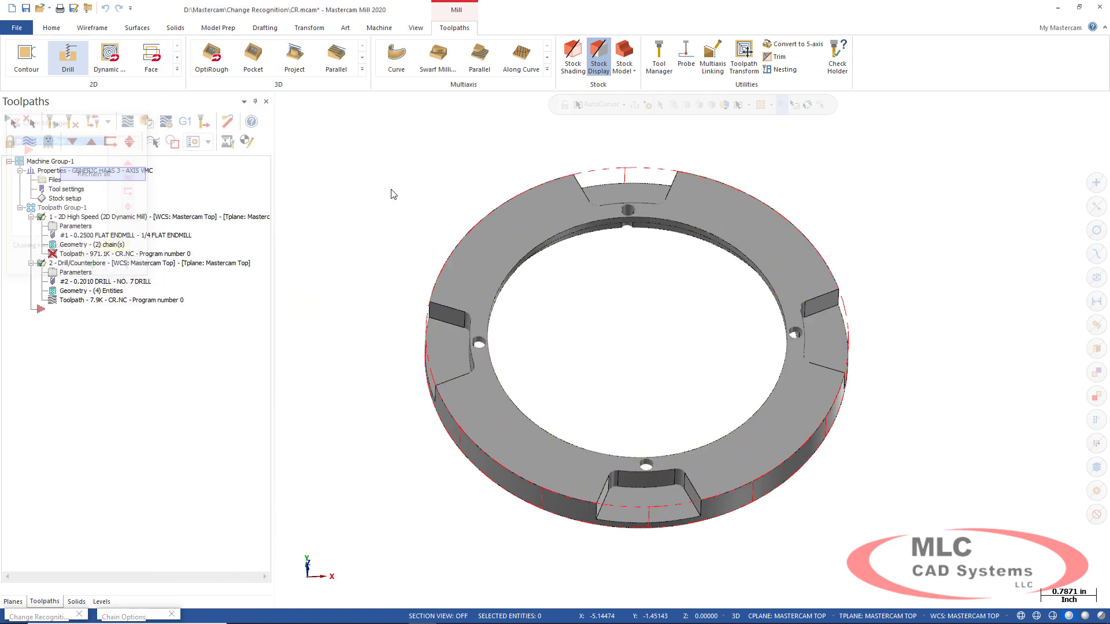
{"action": "left_click", "coordinate": [108, 423]}
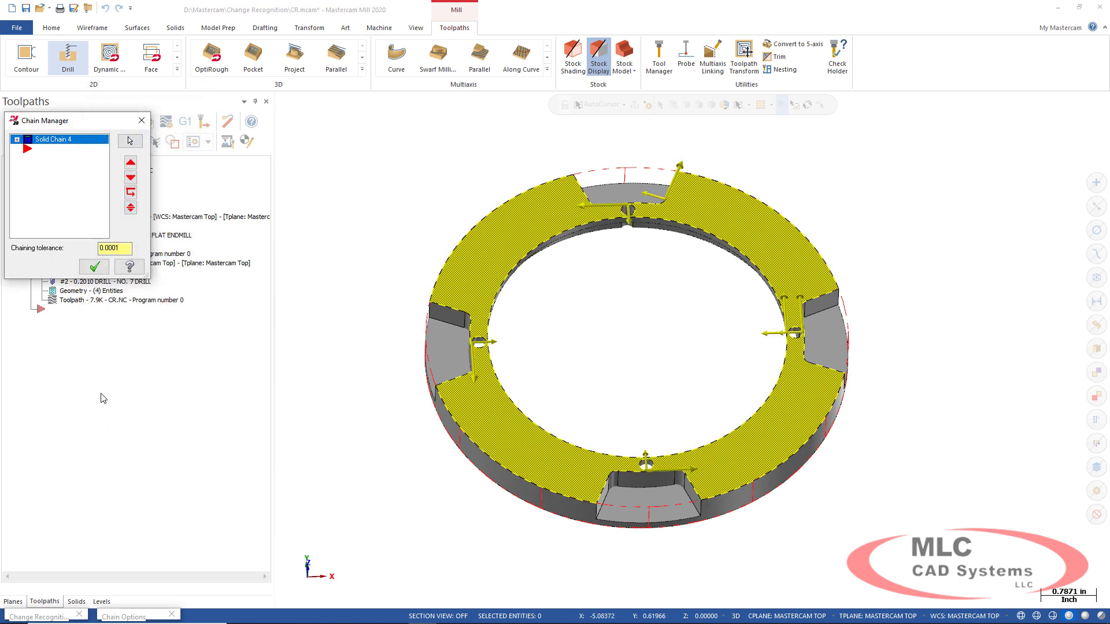
{"action": "left_click", "coordinate": [93, 267]}
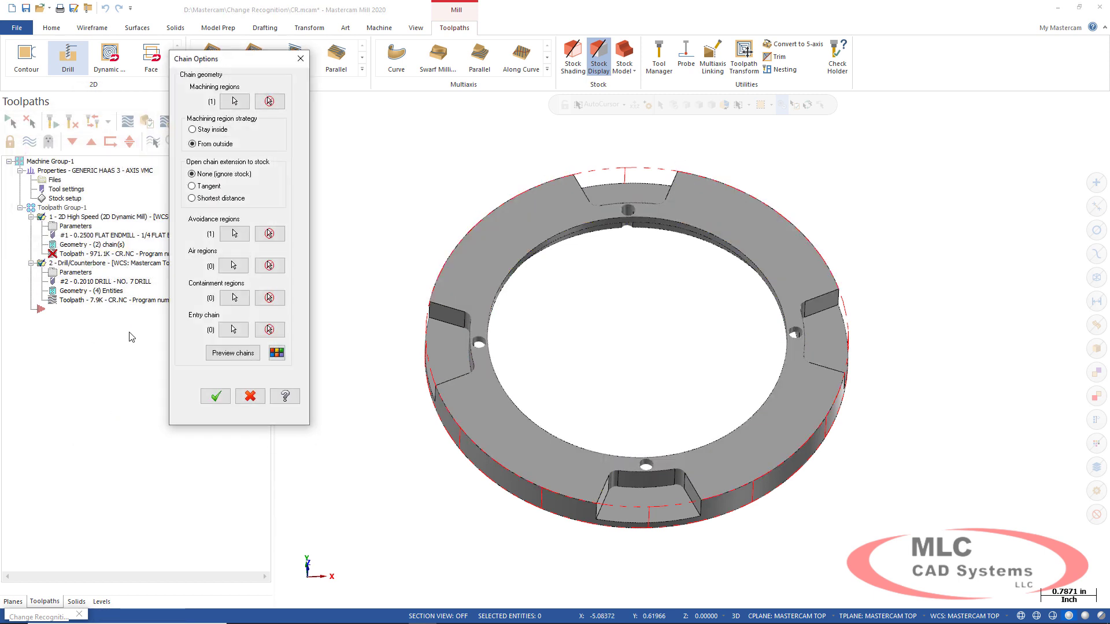
{"action": "left_click", "coordinate": [215, 397]}
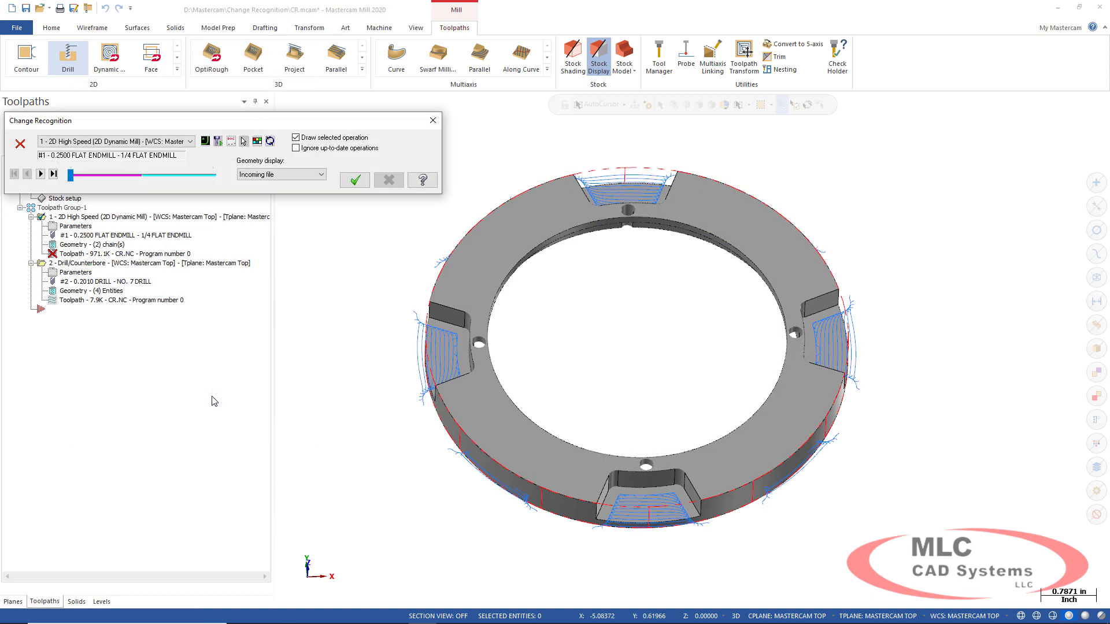
Regenerate the 2D Dynamic Mill toolpath, step to the Drill/Counterbore operation and accept the Change Recognition updates.
{"action": "left_click", "coordinate": [218, 142]}
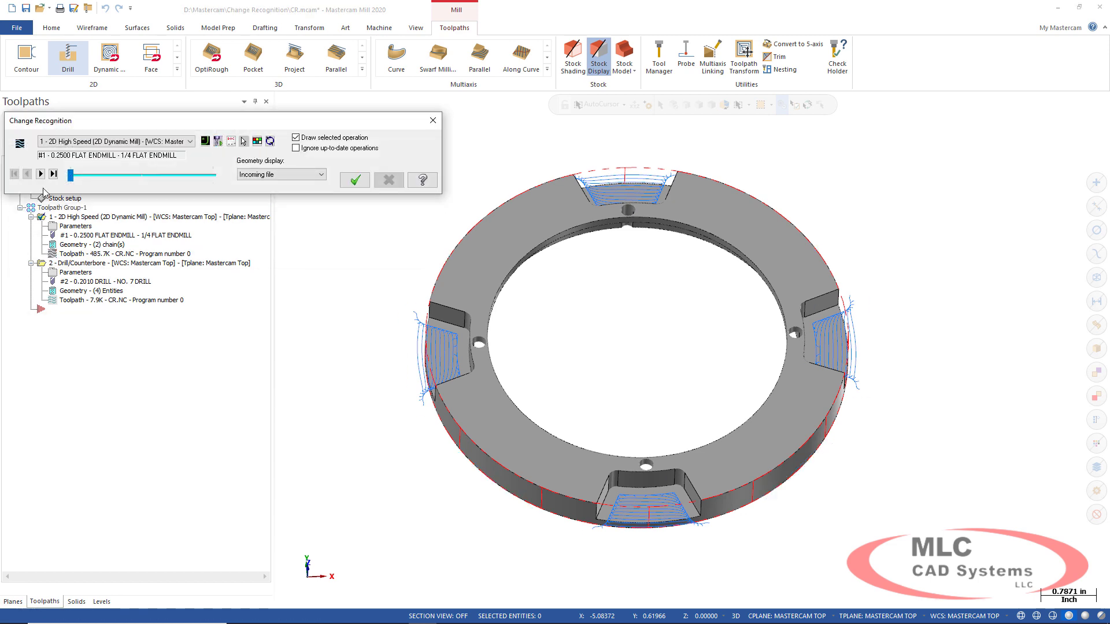
{"action": "left_click_drag", "start_coordinate": [71, 176], "coordinate": [181, 182]}
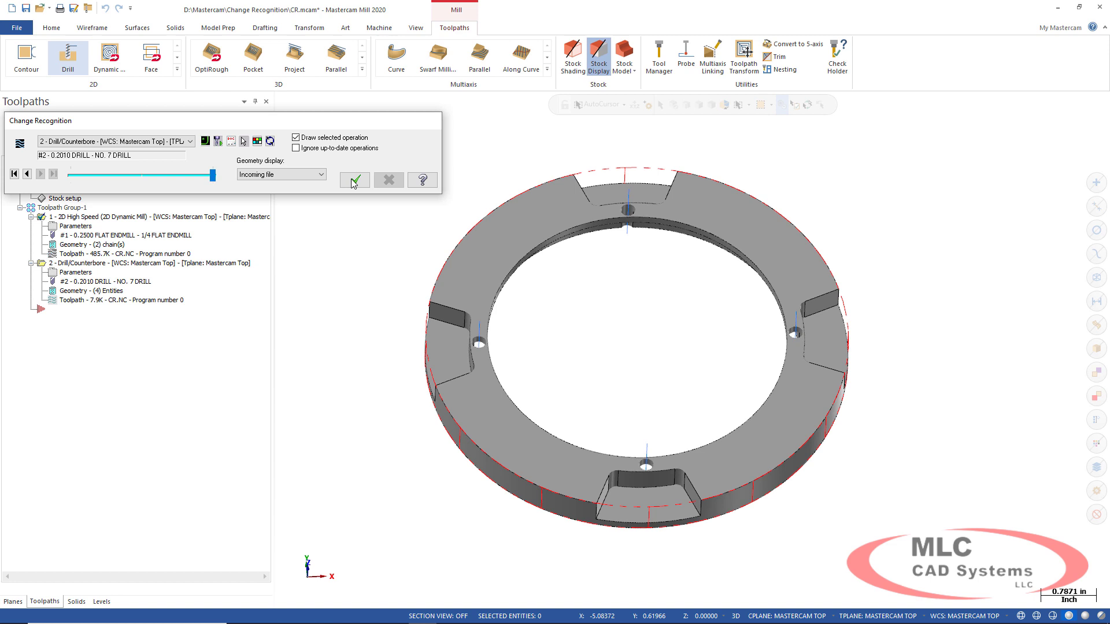
{"action": "left_click", "coordinate": [354, 182]}
Backplot the updated toolpaths to review the tool motion around the revised ring.
{"action": "left_click", "coordinate": [127, 122]}
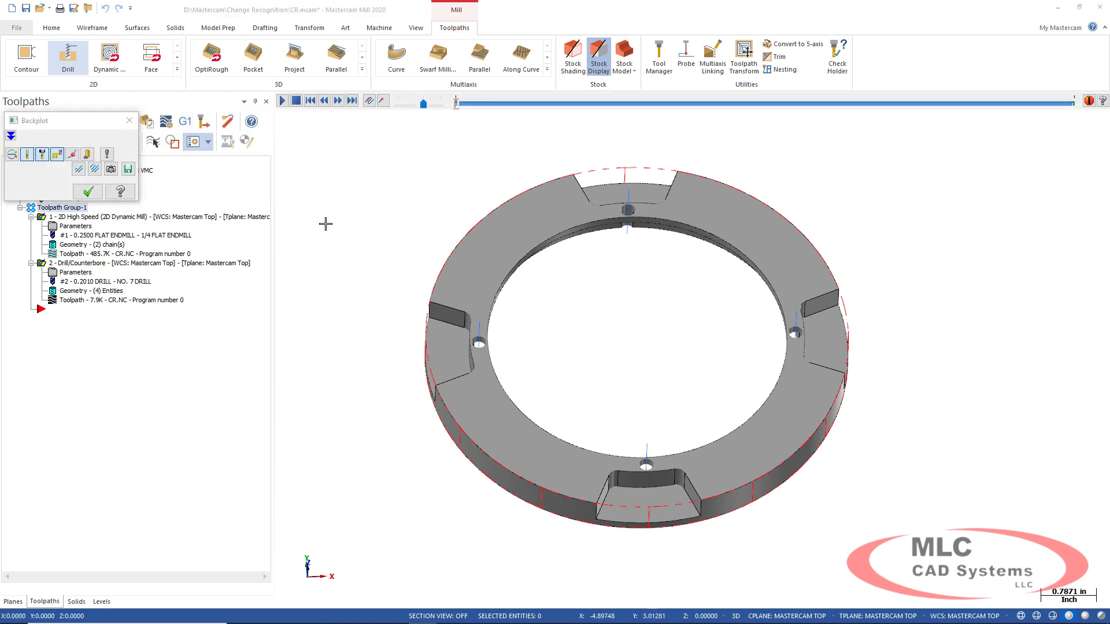
{"action": "left_click", "coordinate": [282, 101]}
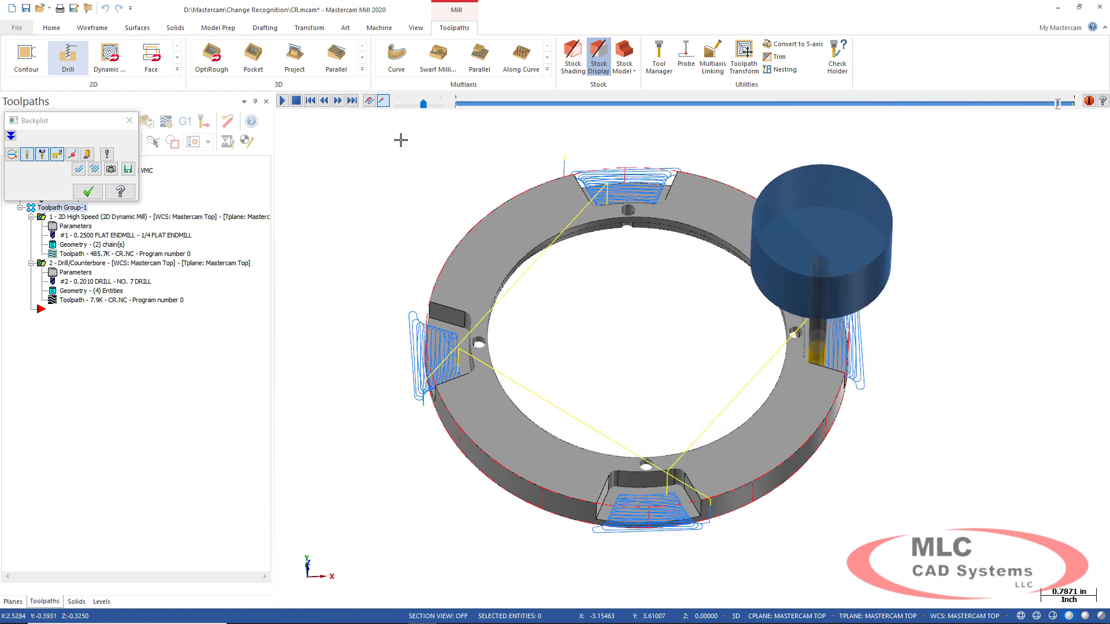
{"action": "left_click", "coordinate": [90, 195]}
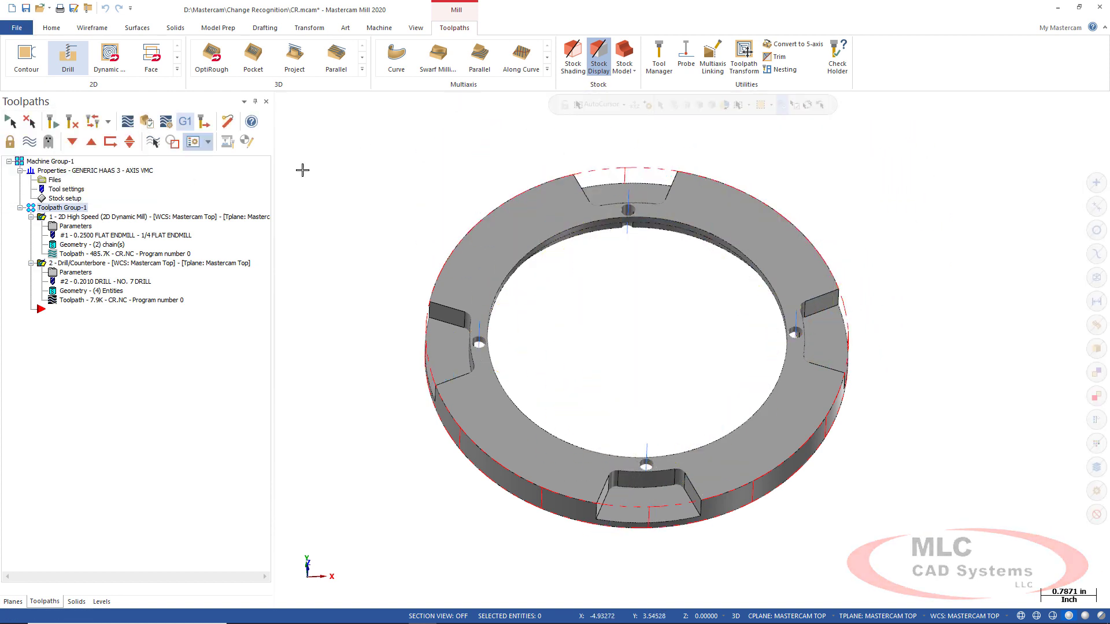